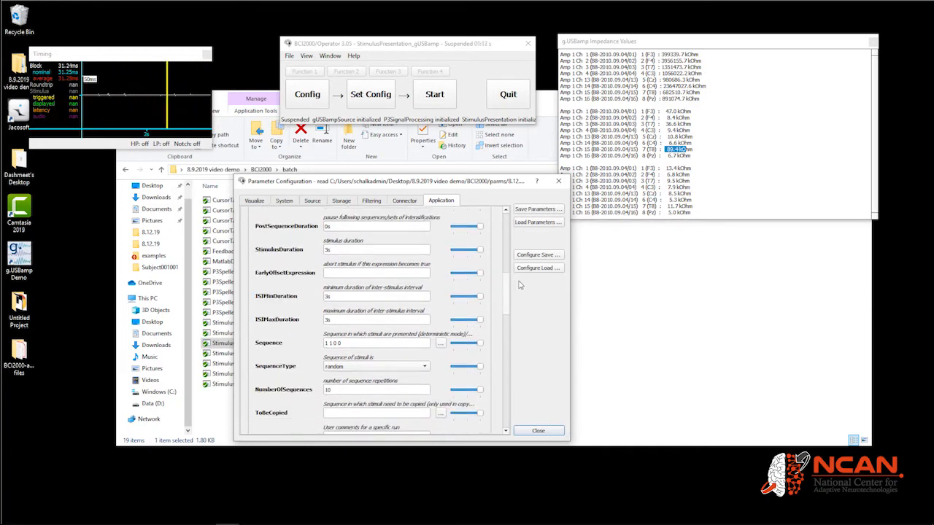
# Review the sequencing parameters on the Application tab and set NumberOfSequences to 25
pyautogui.scroll(2, 520, 286)
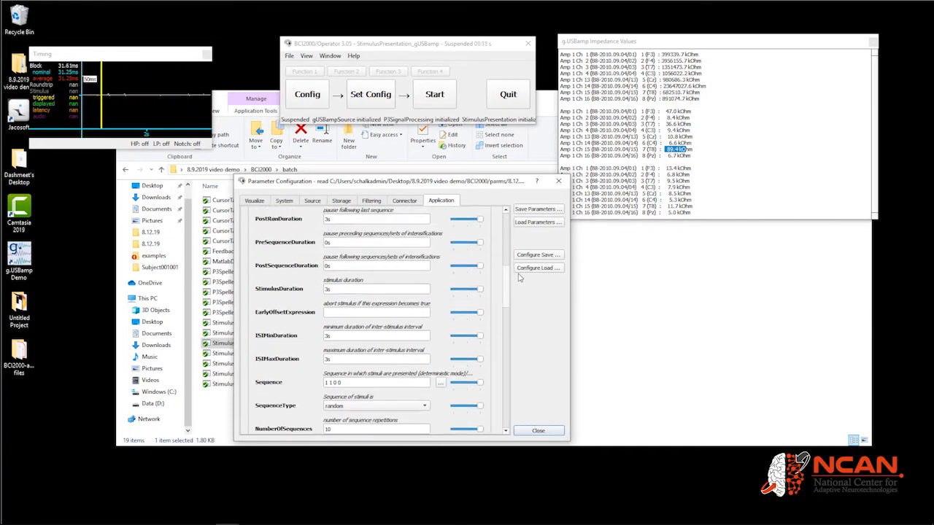
pyautogui.scroll(2, 519, 275)
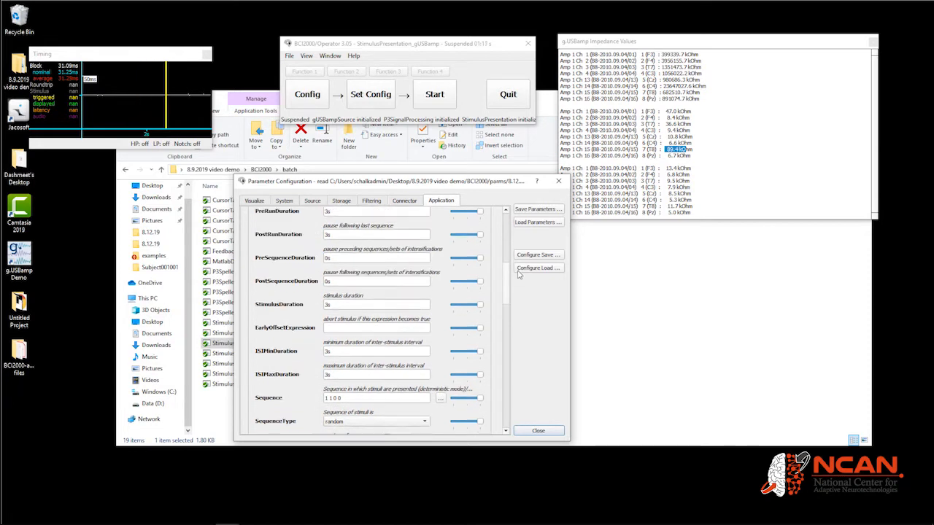
pyautogui.scroll(1, 518, 272)
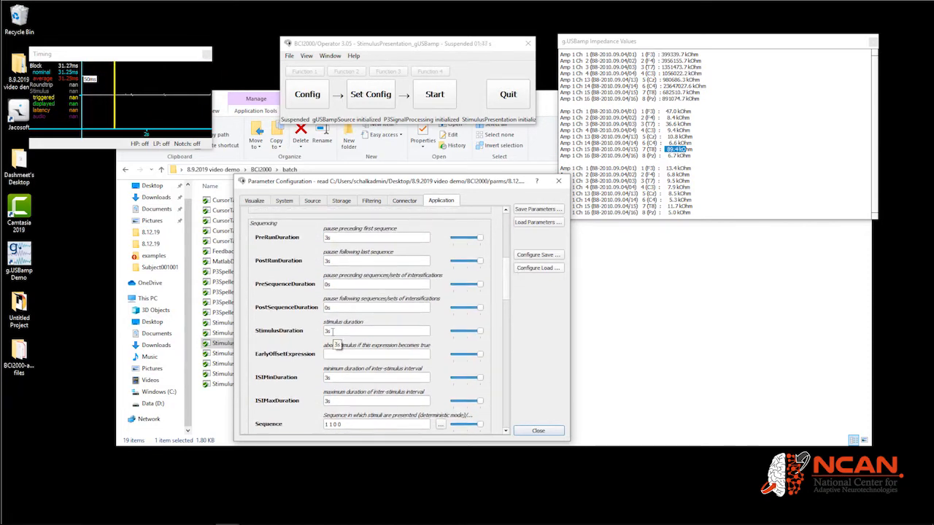
pyautogui.scroll(-4, 310, 343)
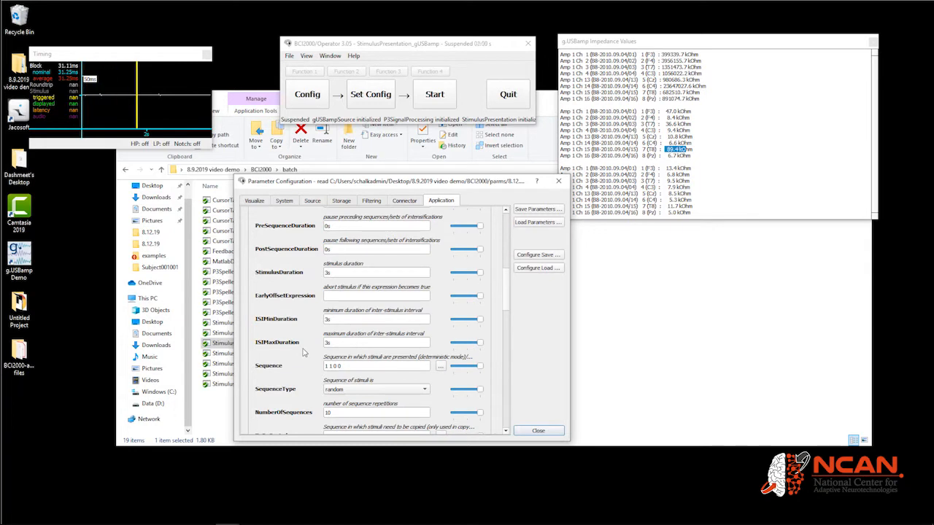
pyautogui.scroll(-2, 303, 353)
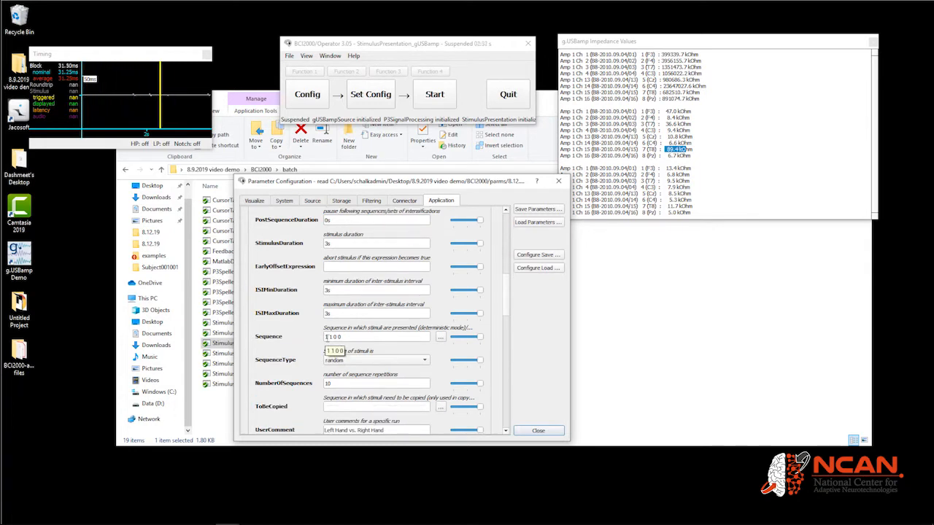
pyautogui.click(365, 338)
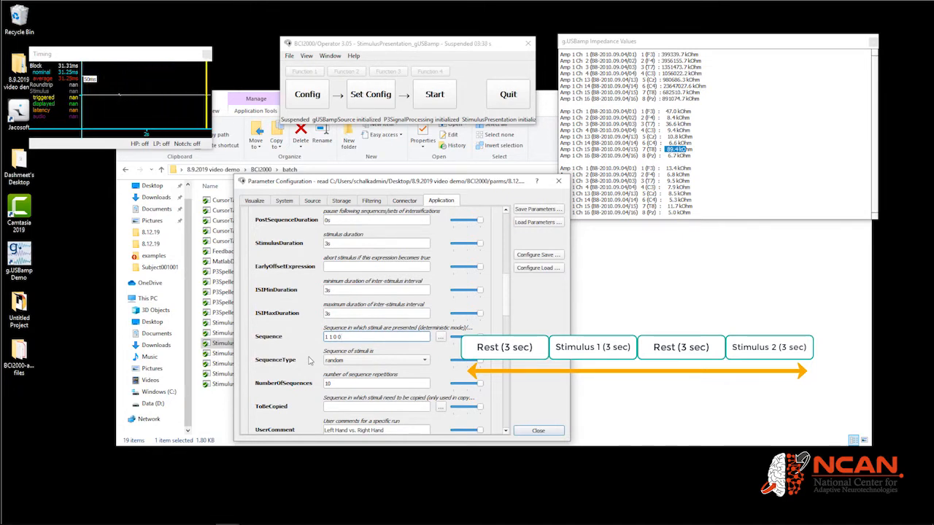
pyautogui.doubleClick(349, 382)
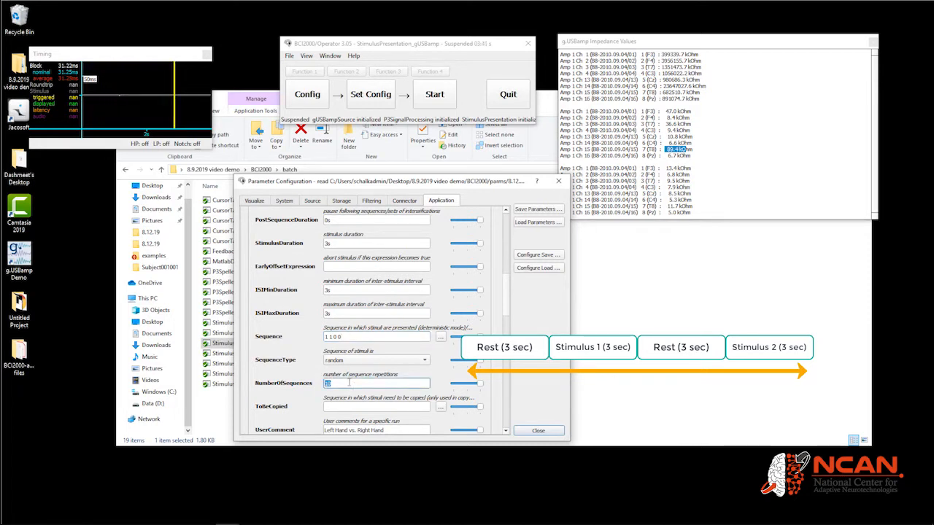
# Scroll through the remaining application parameters and close the parameter configuration dialog
pyautogui.scroll(-4, 304, 402)
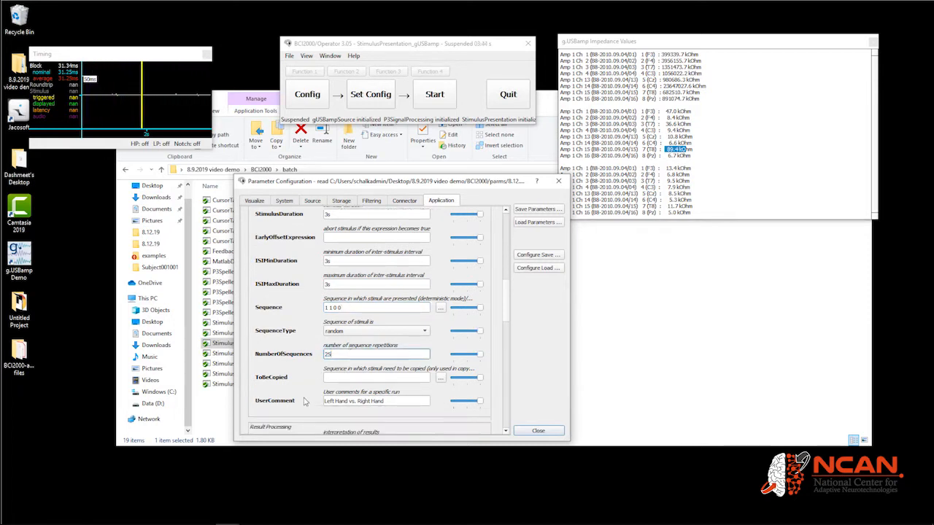
pyautogui.scroll(-8, 305, 402)
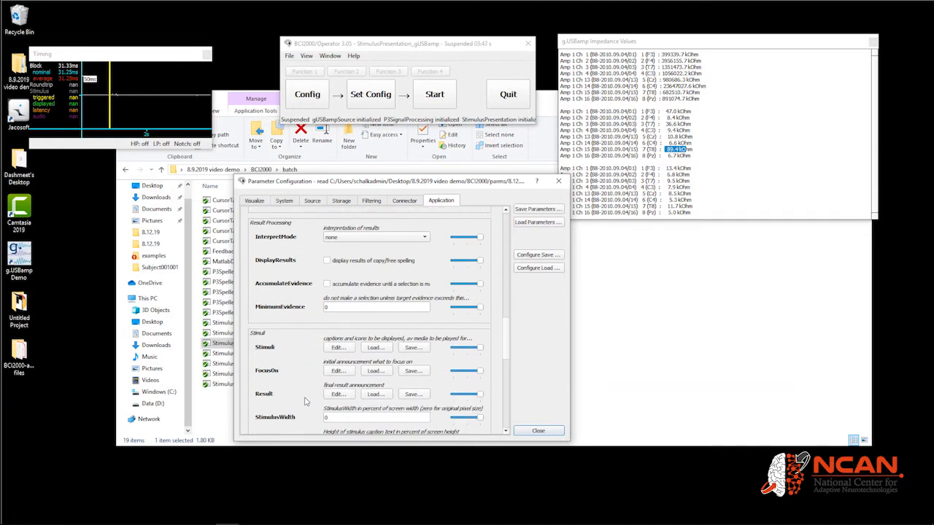
pyautogui.click(552, 433)
# Apply the configuration with Set Config, move the Source Signal display aside, and start the run
pyautogui.click(375, 105)
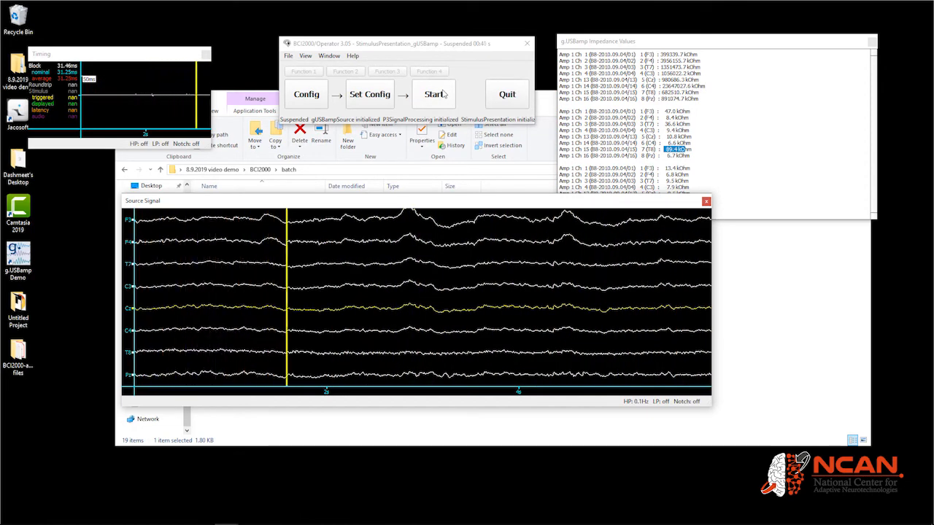
pyautogui.moveTo(438, 202); pyautogui.dragTo(0, 157)
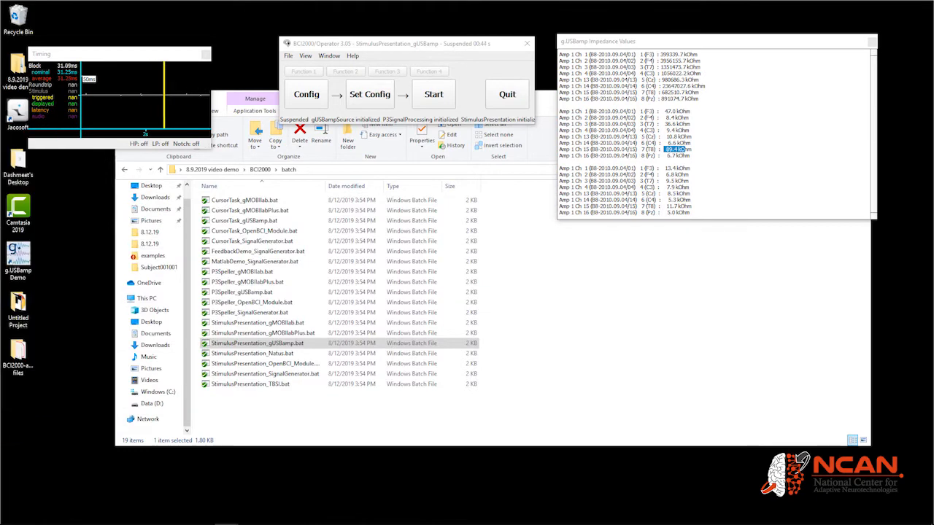
pyautogui.click(450, 101)
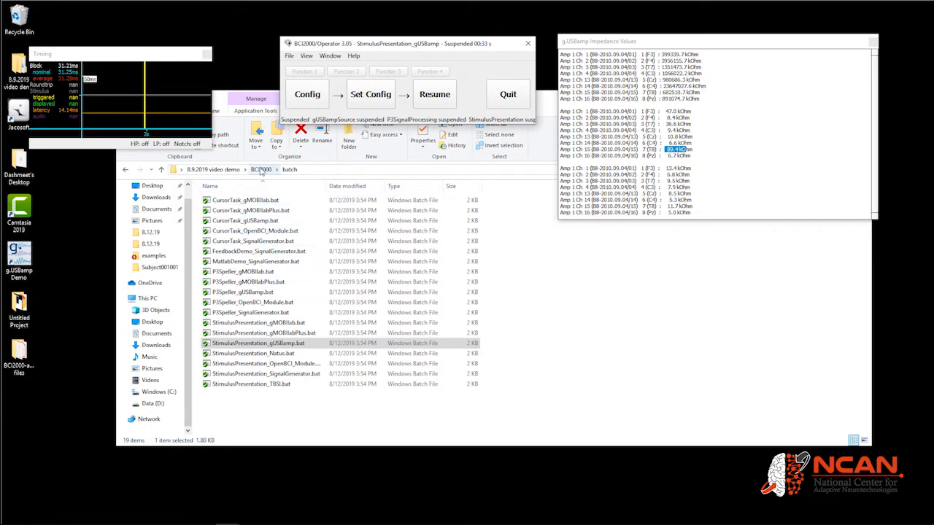
# Open the BCI2000 tools folder and then its OfflineAnalysis subfolder
pyautogui.click(260, 169)
pyautogui.doubleClick(256, 281)
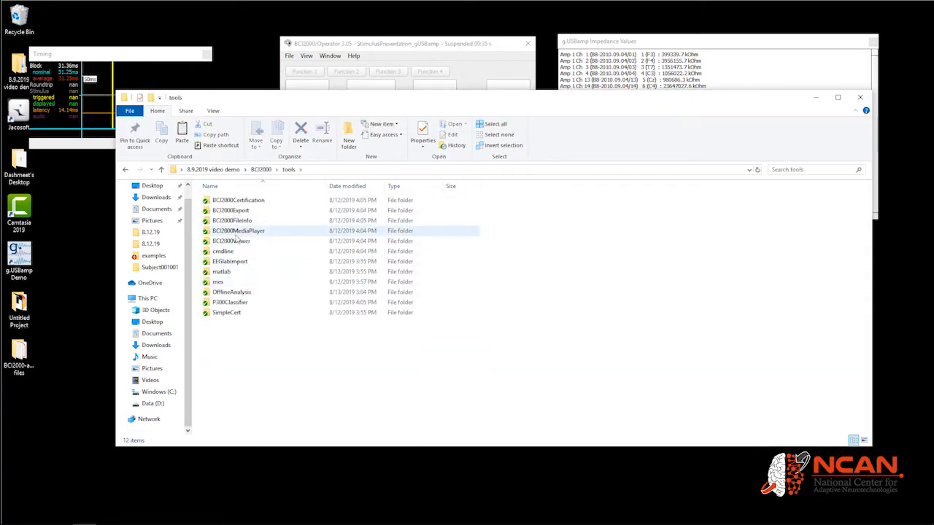
pyautogui.doubleClick(233, 292)
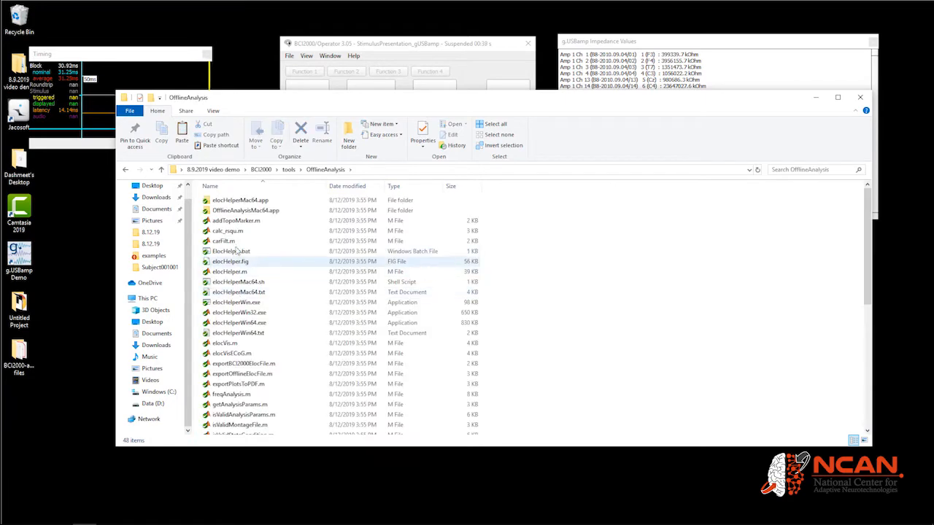
# Launch OfflineAnalysis.bat and minimize the MATLAB window that opens
pyautogui.scroll(-7, 241, 252)
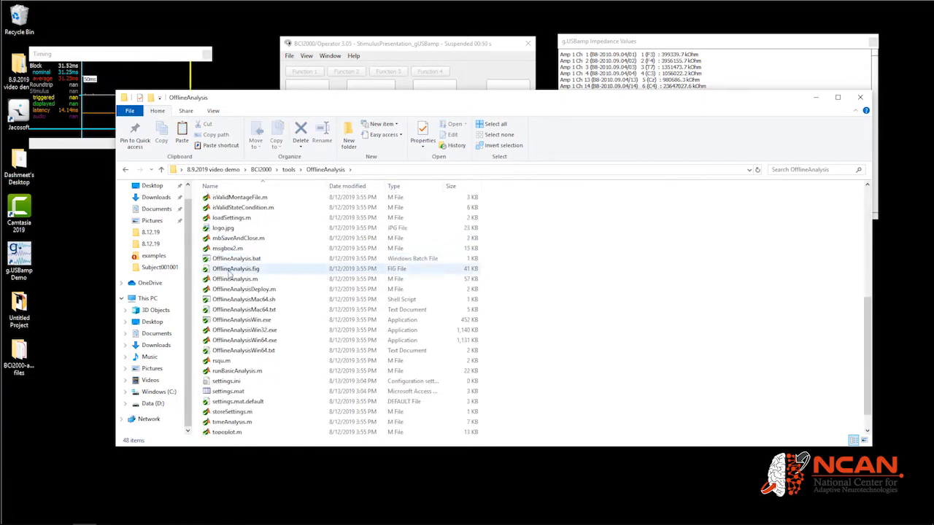
pyautogui.click(253, 260)
pyautogui.doubleClick(254, 260)
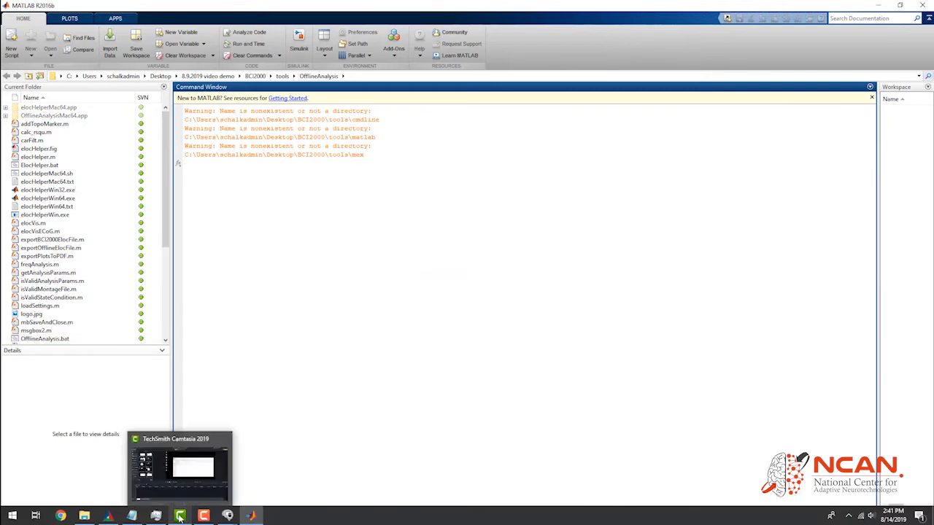
pyautogui.moveTo(251, 515)
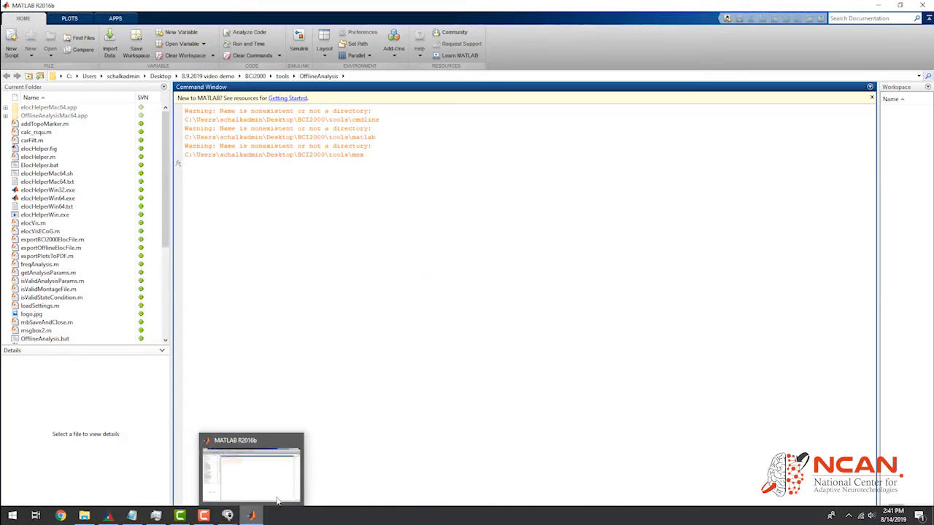
pyautogui.click(878, 4)
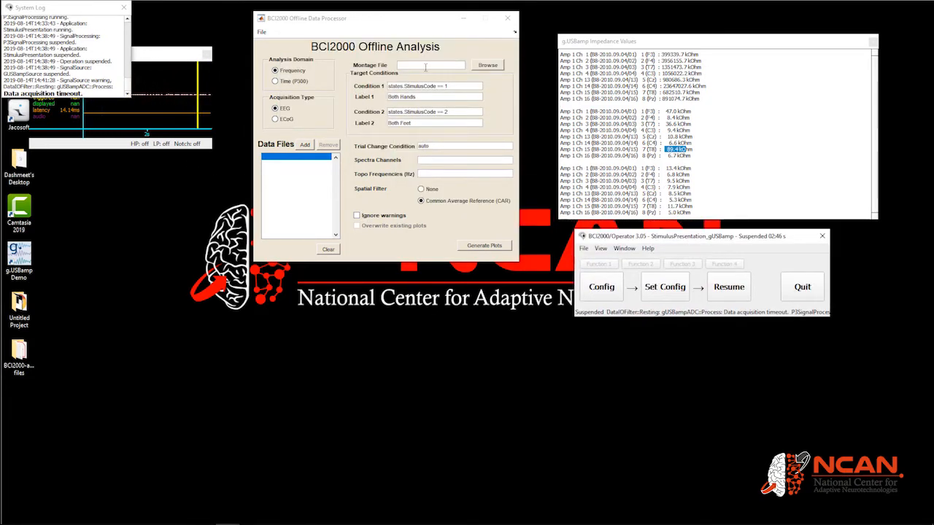
# Add Subject001S001R01.dat from data\MU\screening\Subject001001 as a data file and acknowledge the channel names notice
pyautogui.moveTo(389, 29); pyautogui.dragTo(362, 126)
pyautogui.click(295, 240)
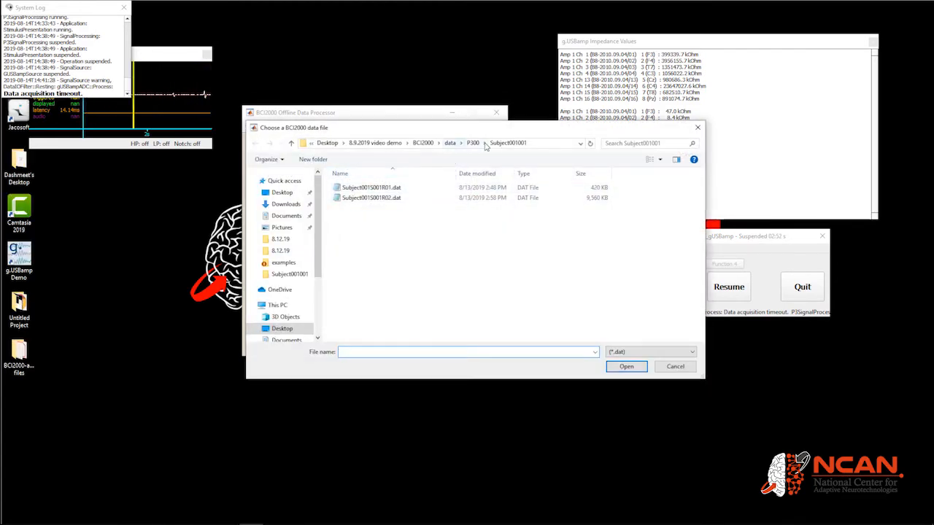
pyautogui.click(450, 143)
pyautogui.doubleClick(377, 187)
pyautogui.doubleClick(377, 187)
pyautogui.doubleClick(377, 187)
pyautogui.click(377, 189)
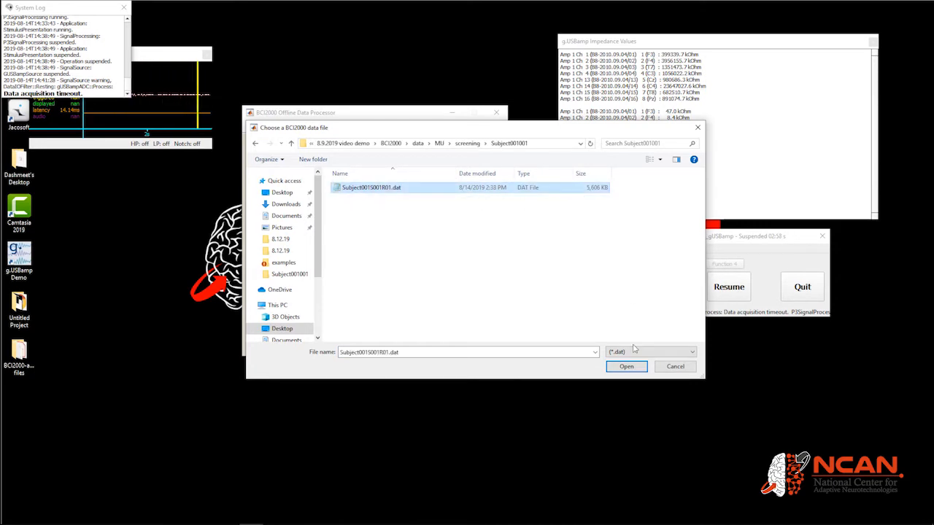
pyautogui.click(626, 366)
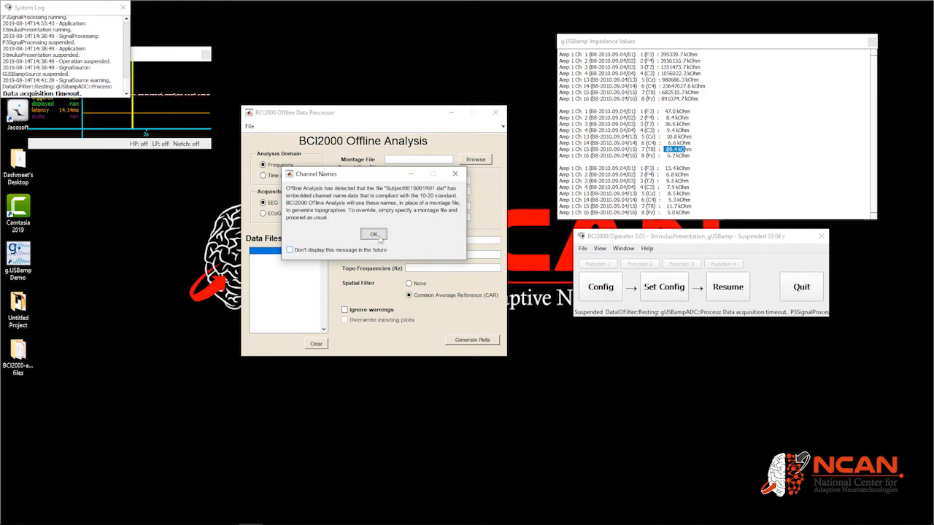
pyautogui.click(372, 235)
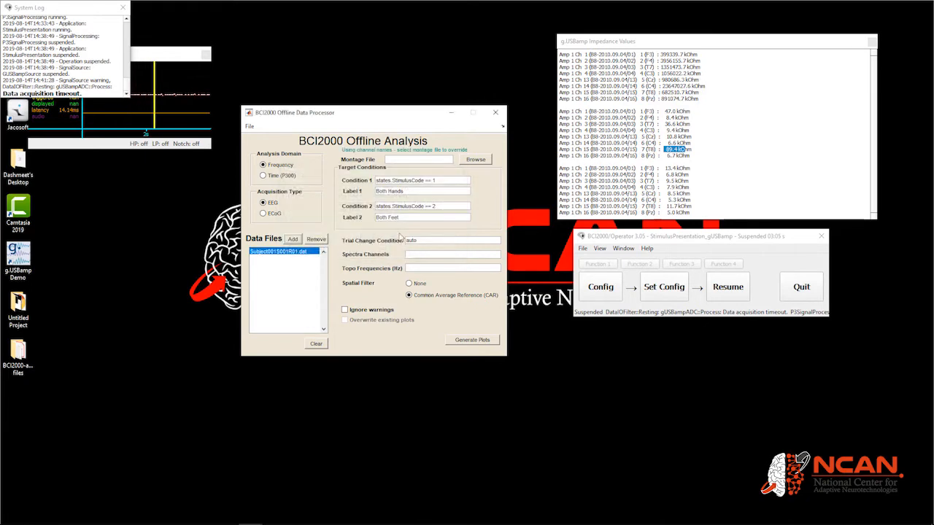
# Label condition 1 as Left Hand and condition 2 as Right Hand, then generate plots
pyautogui.tripleClick(423, 192)
pyautogui.write('Lef')
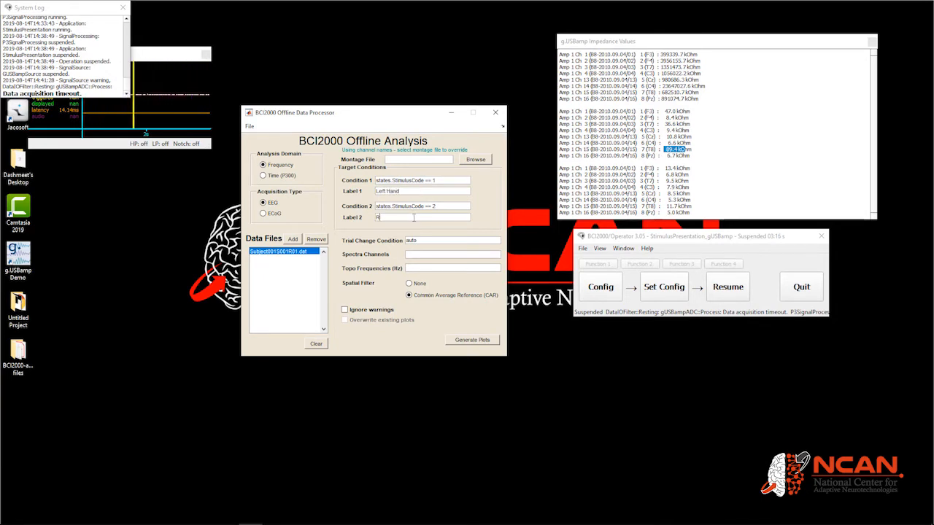
pyautogui.click(414, 217)
pyautogui.write('Right Hand')
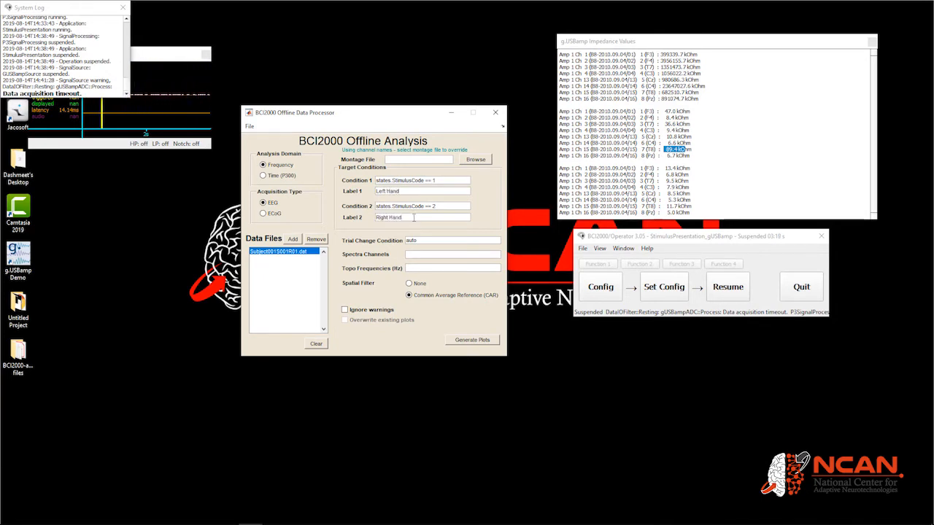
pyautogui.click(467, 335)
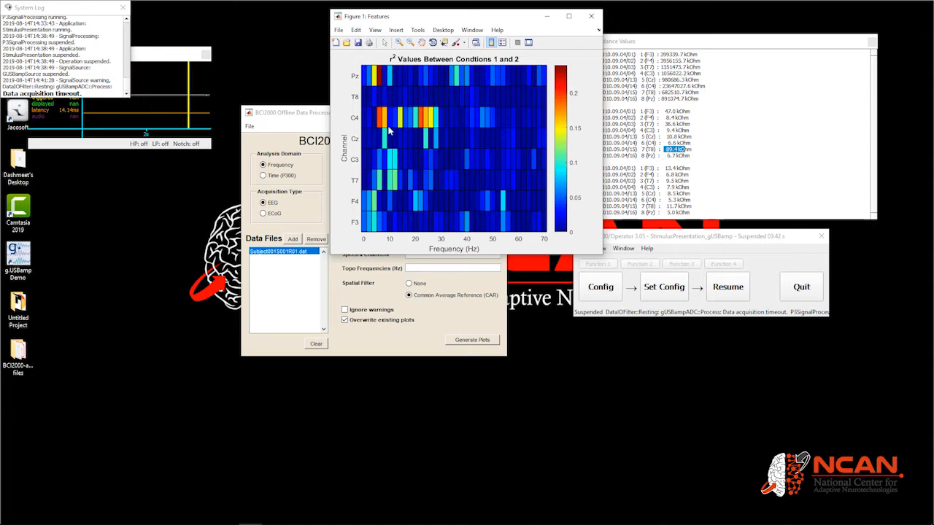
# Inspect r² values of individual cells on the features plot with the data cursor, then close the figure
pyautogui.click(443, 42)
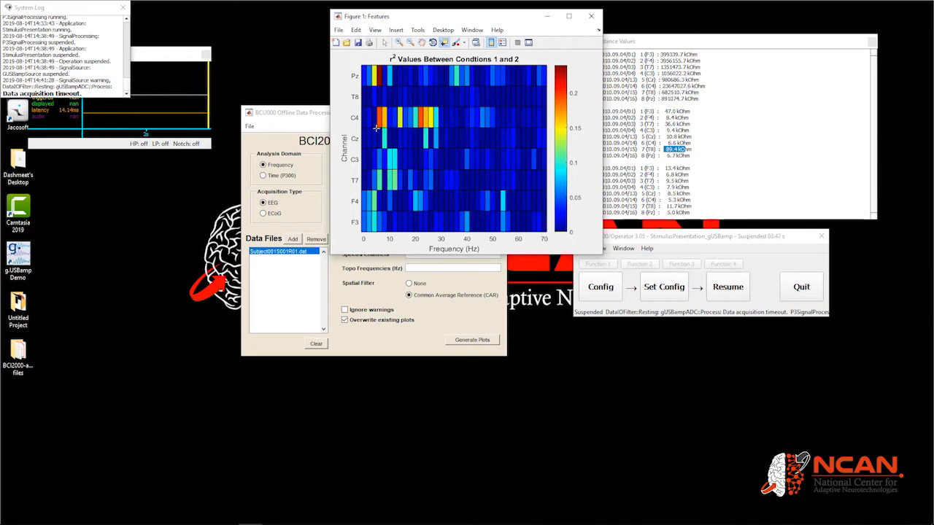
pyautogui.click(376, 127)
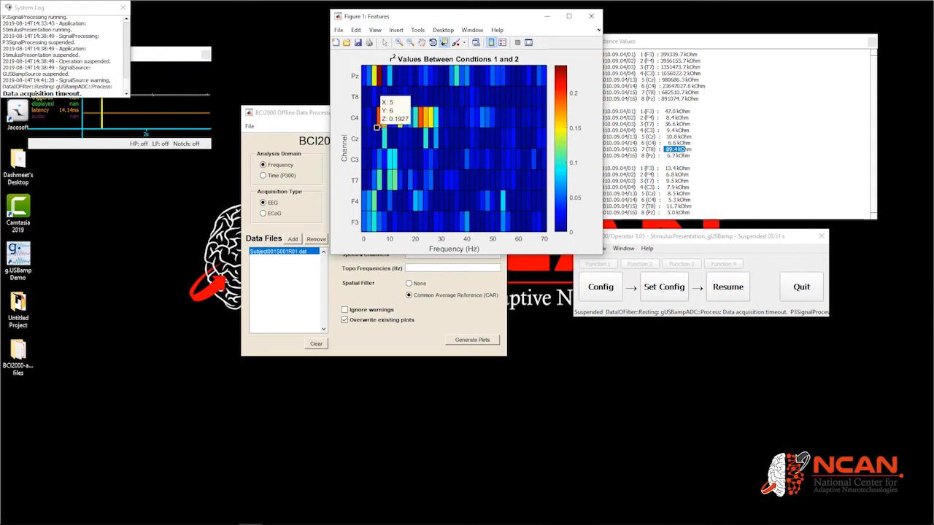
pyautogui.click(381, 127)
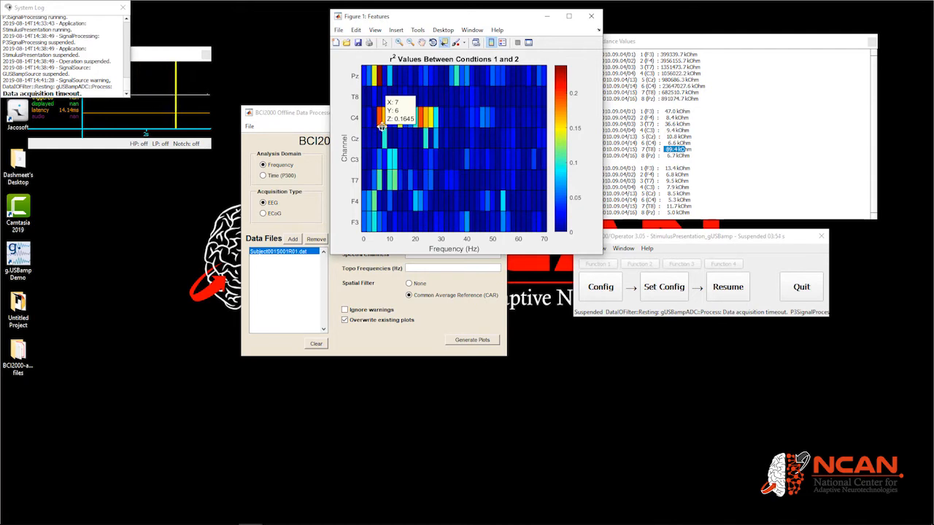
pyautogui.click(381, 107)
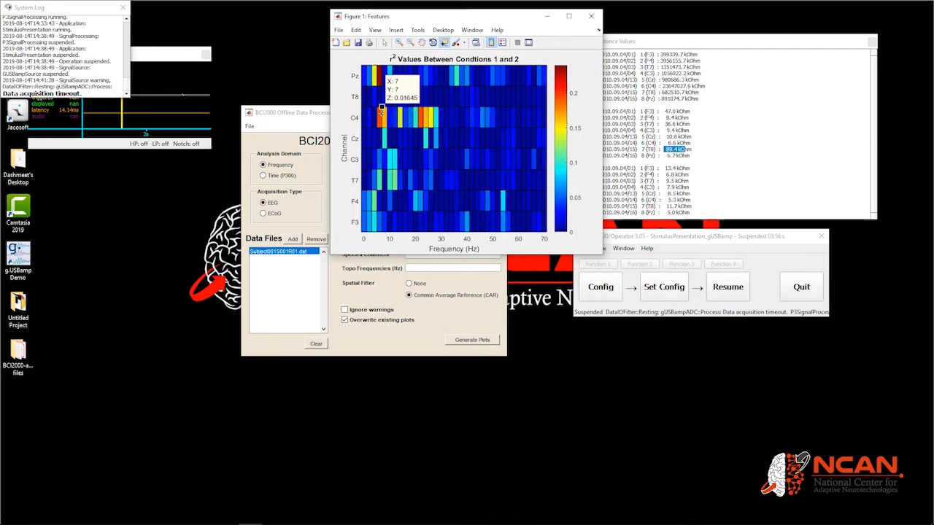
pyautogui.click(376, 127)
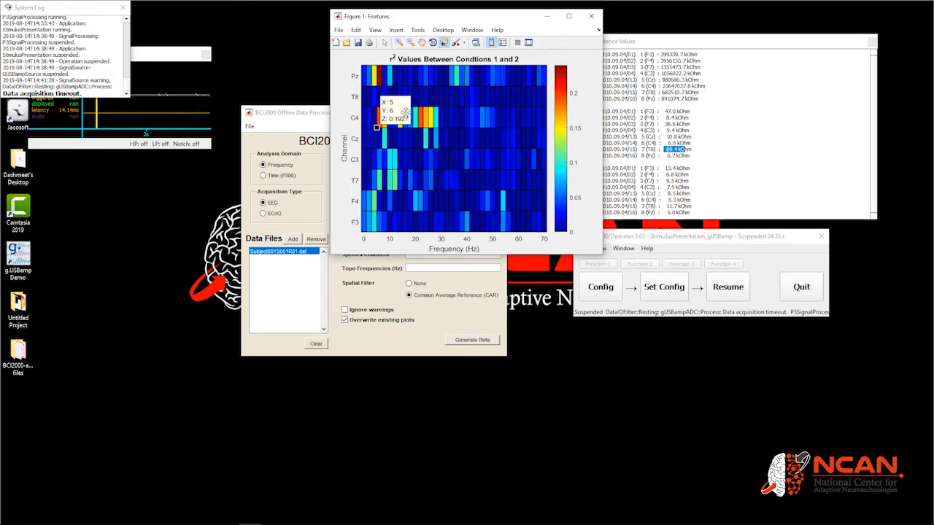
pyautogui.click(591, 16)
# Set Spectra Channels to C4 and Topo Frequencies to 5 Hz, then generate plots
pyautogui.click(426, 252)
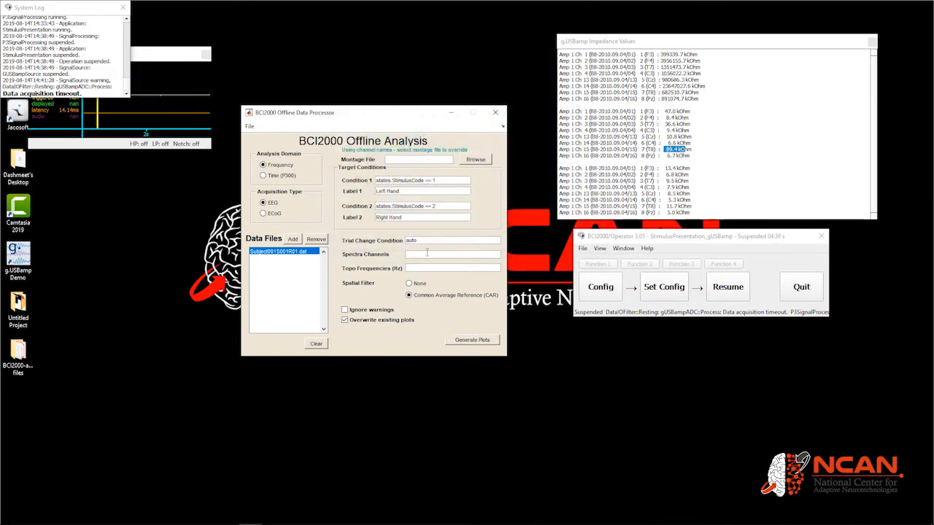
pyautogui.write('C4')
pyautogui.click(410, 267)
pyautogui.write('5')
pyautogui.click(468, 339)
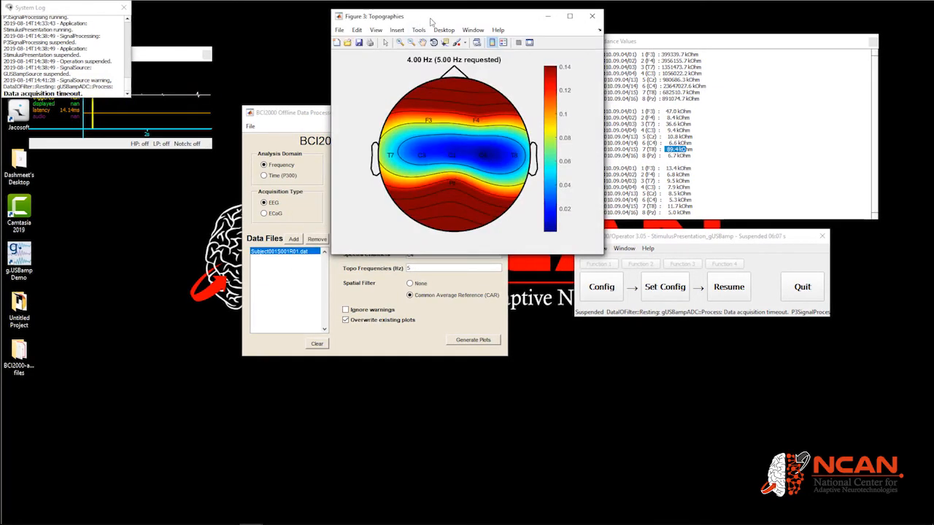
# Arrange the generated figures and inspect the C4 r² value near 5 Hz on the features plot
pyautogui.moveTo(425, 17); pyautogui.dragTo(653, 179)
pyautogui.moveTo(420, 16); pyautogui.dragTo(116, 247)
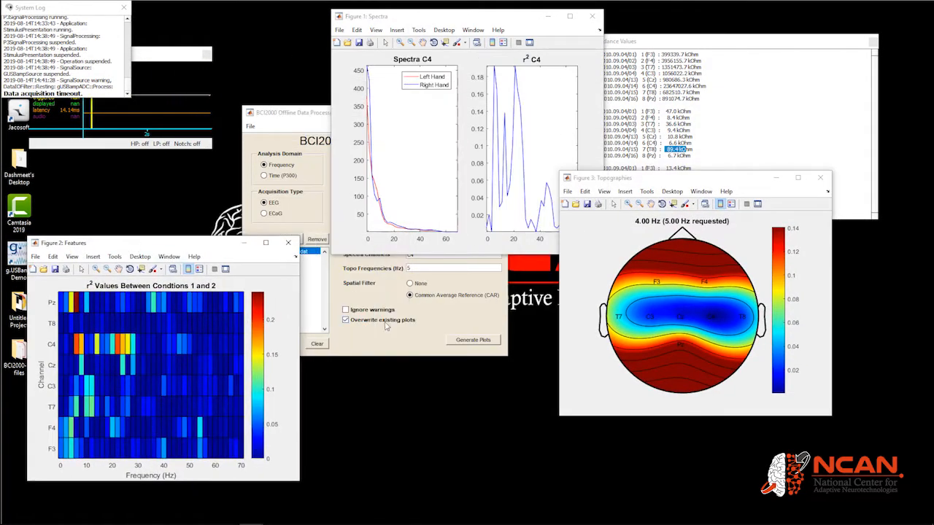
pyautogui.click(412, 333)
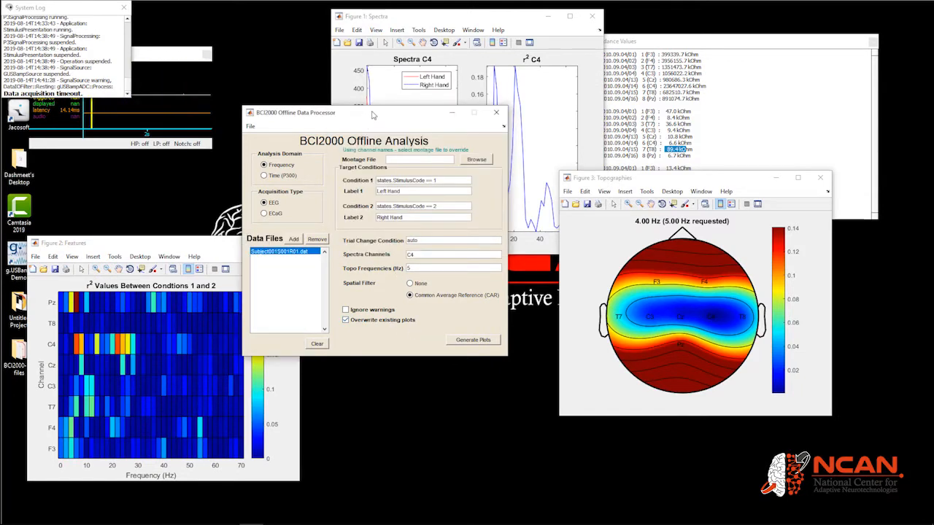
pyautogui.click(73, 353)
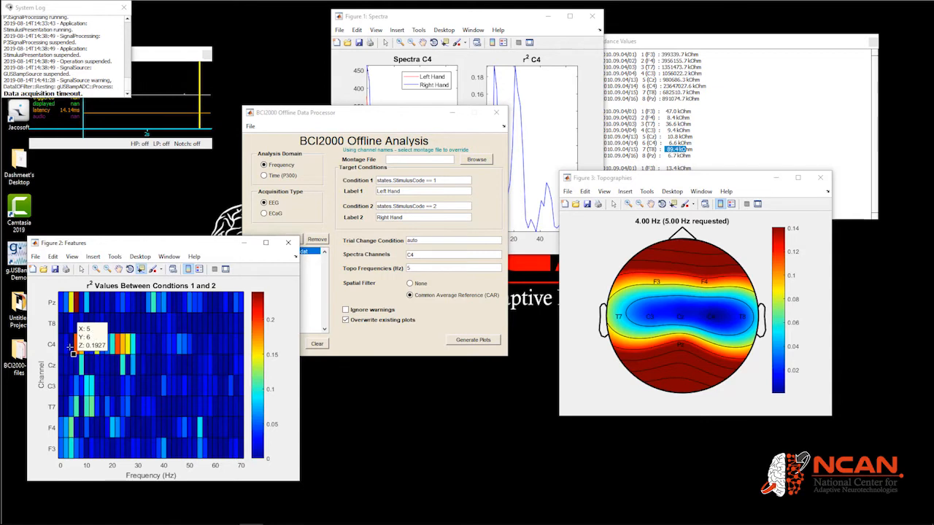
# Set Spectra Channels to 6 and Topo Frequencies to 5 6 7, then generate plots
pyautogui.doubleClick(438, 253)
pyautogui.write('6')
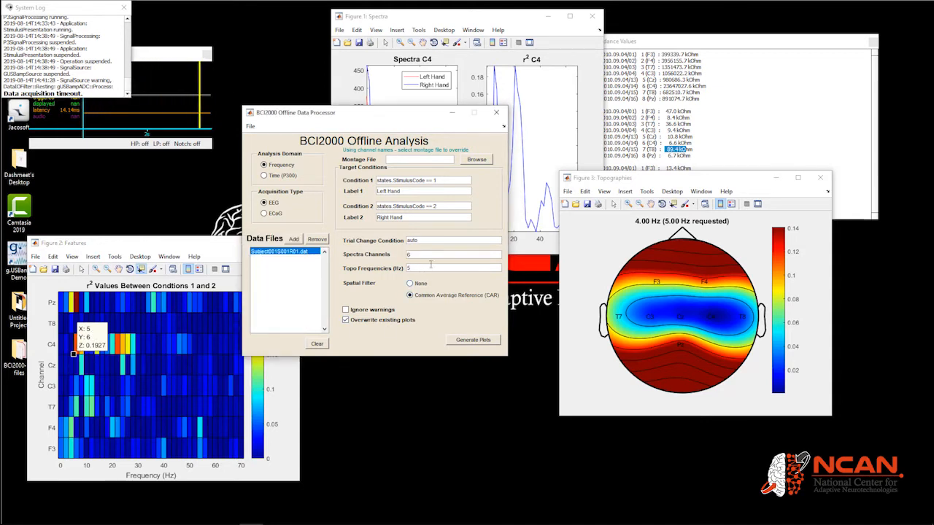
pyautogui.click(419, 268)
pyautogui.write('6 7')
pyautogui.click(472, 340)
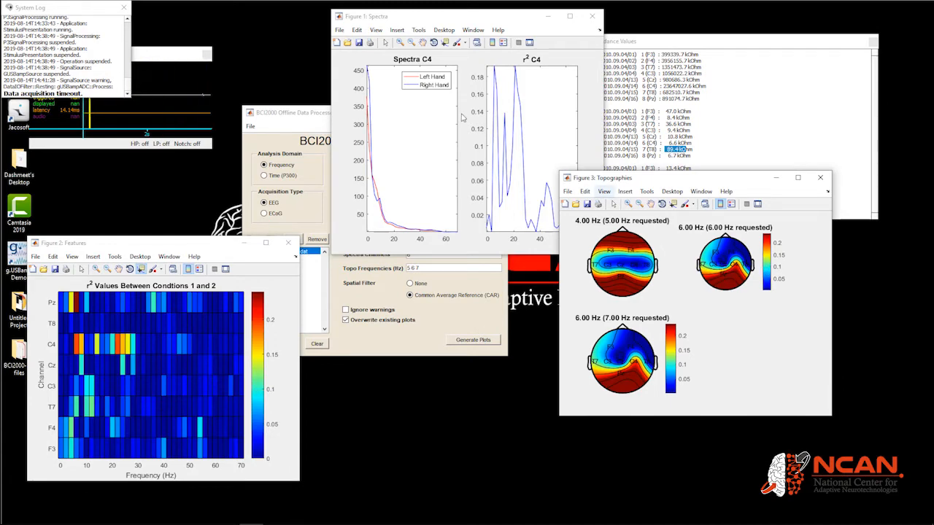
# Close the generated figures and the Offline Analysis window
pyautogui.moveTo(437, 16); pyautogui.dragTo(338, 57)
pyautogui.click(493, 57)
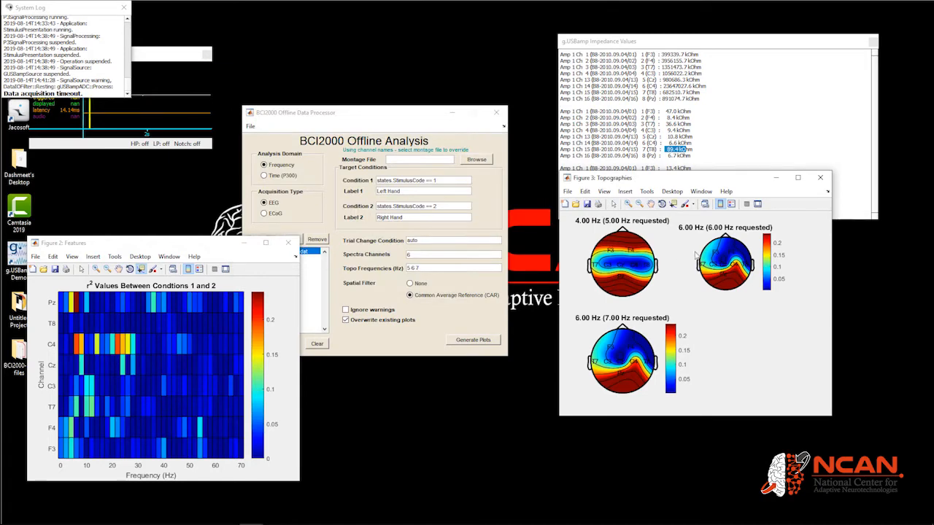
pyautogui.click(501, 108)
pyautogui.click(290, 243)
pyautogui.click(820, 178)
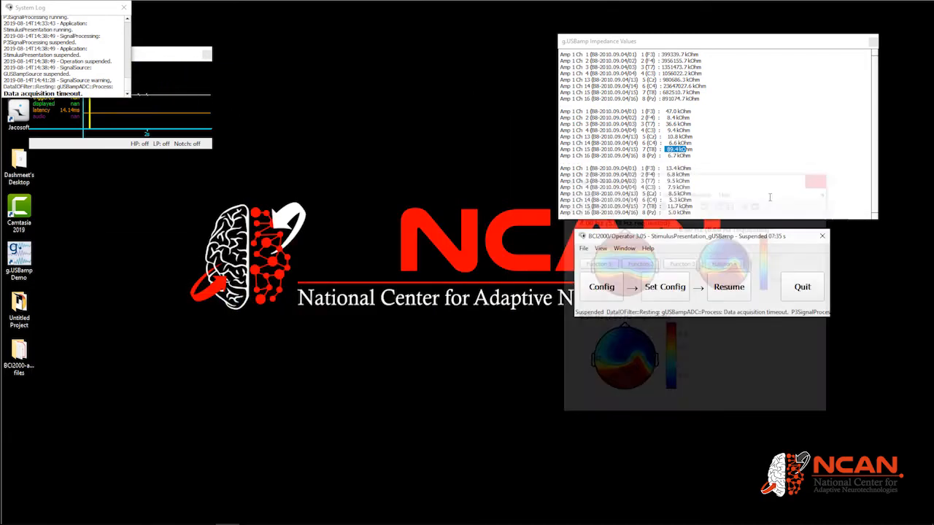
# Resume the suspended BCI2000 session and reopen BCI2000 Offline Analysis
pyautogui.moveTo(251, 515)
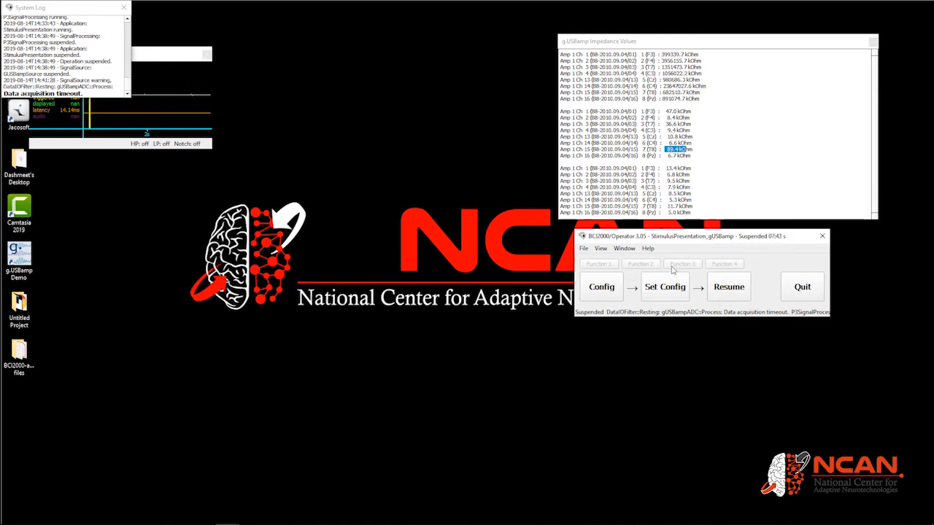
pyautogui.click(729, 288)
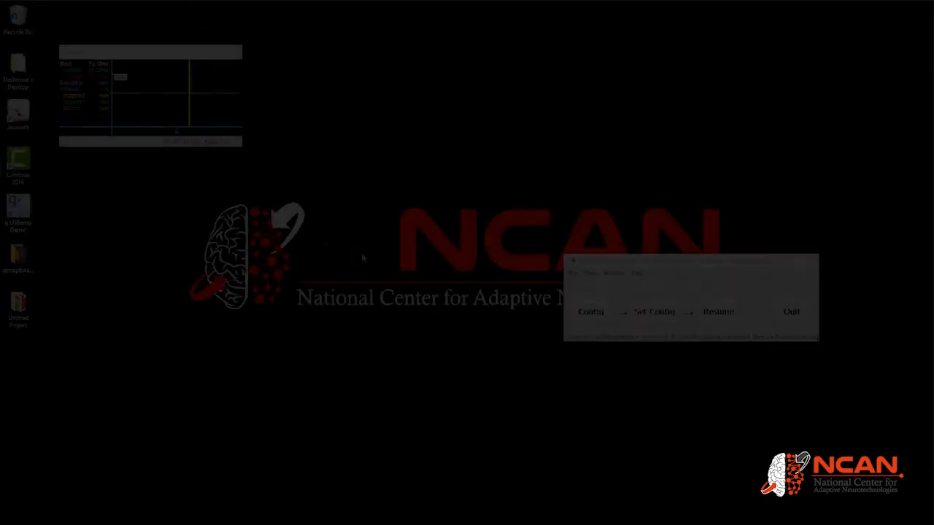
pyautogui.click(16, 124)
pyautogui.click(82, 157)
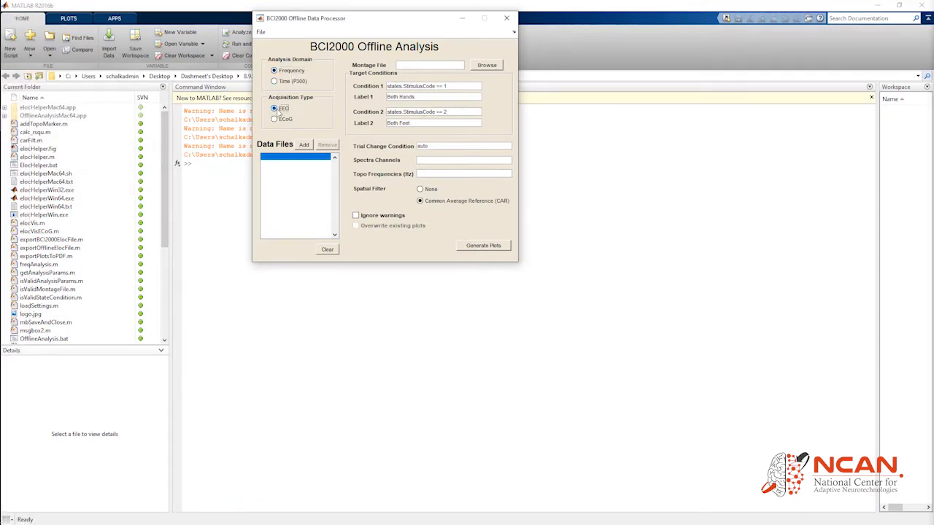
# Add the Subject001S001R01.dat and Subject001S001R02.dat files from the Subject001001 data folder
pyautogui.click(309, 146)
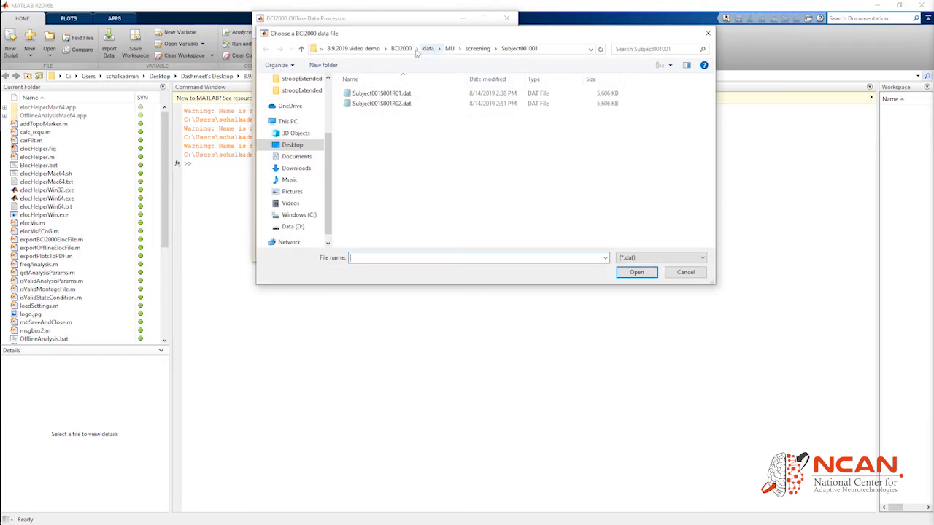
pyautogui.click(432, 49)
pyautogui.doubleClick(361, 124)
pyautogui.doubleClick(387, 93)
pyautogui.doubleClick(392, 95)
pyautogui.doubleClick(394, 93)
pyautogui.keyDown('shift'); pyautogui.click(394, 103); pyautogui.keyUp('shift')
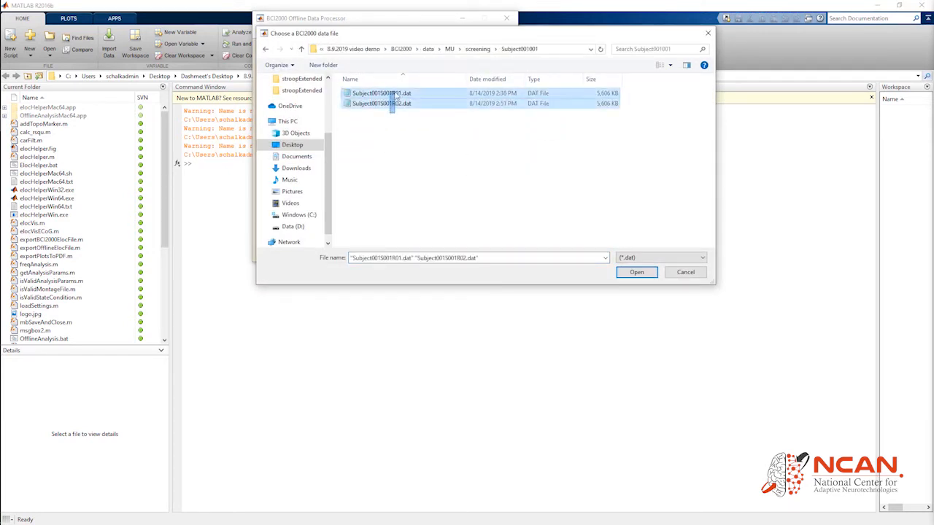
pyautogui.click(621, 272)
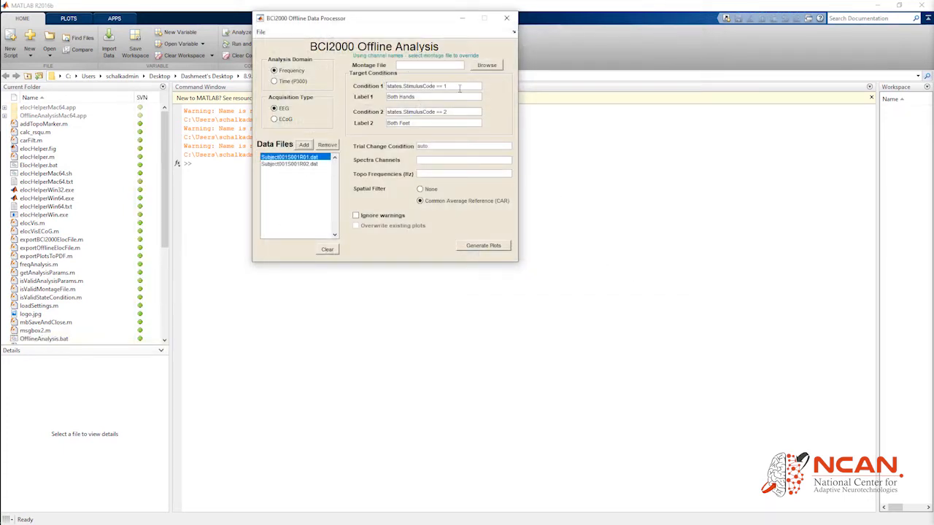
# Label condition 1 Left Hand and condition 2 Rest with StimulusCode == 0, then generate plots
pyautogui.doubleClick(442, 98)
pyautogui.write('Lef')
pyautogui.tripleClick(432, 126)
pyautogui.write('Rest')
pyautogui.click(492, 248)
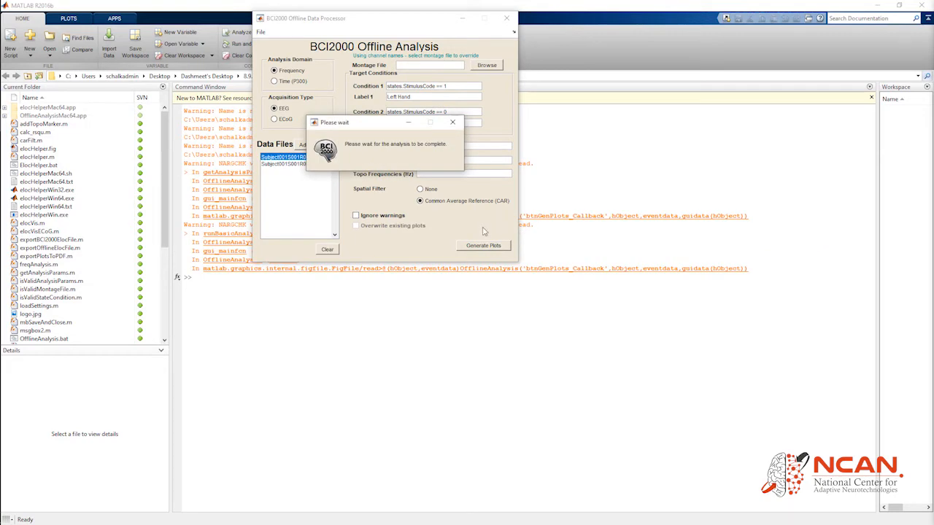
# Inspect r² values of C4 and C3 cells on the features plot with the data cursor
pyautogui.moveTo(368, 26); pyautogui.dragTo(408, 17)
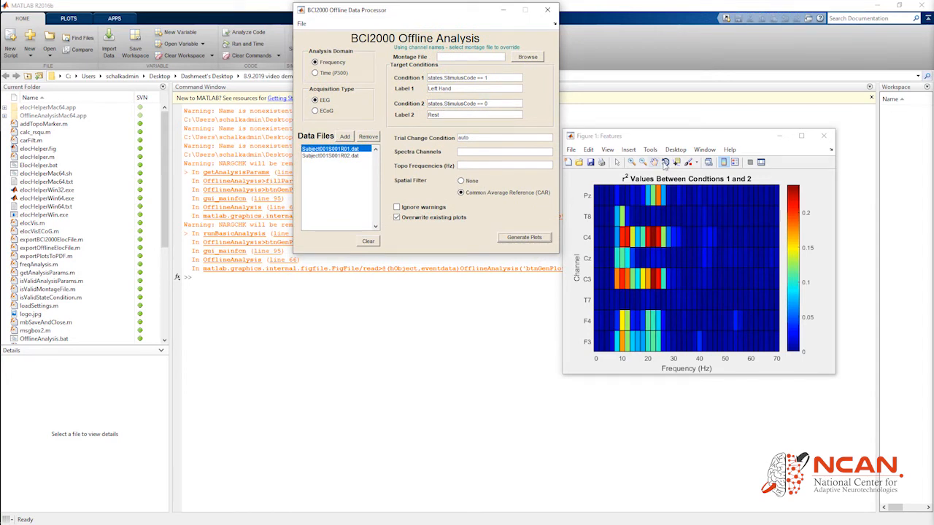
pyautogui.click(676, 163)
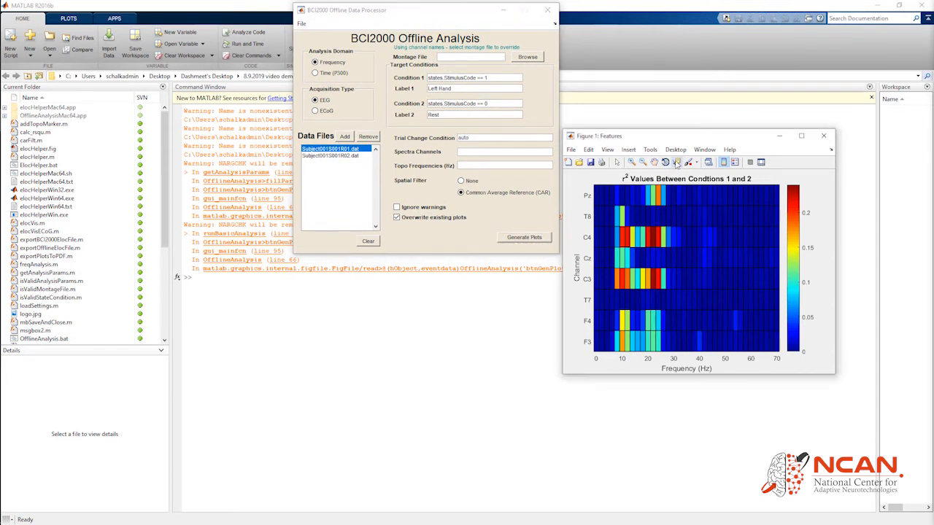
pyautogui.click(624, 245)
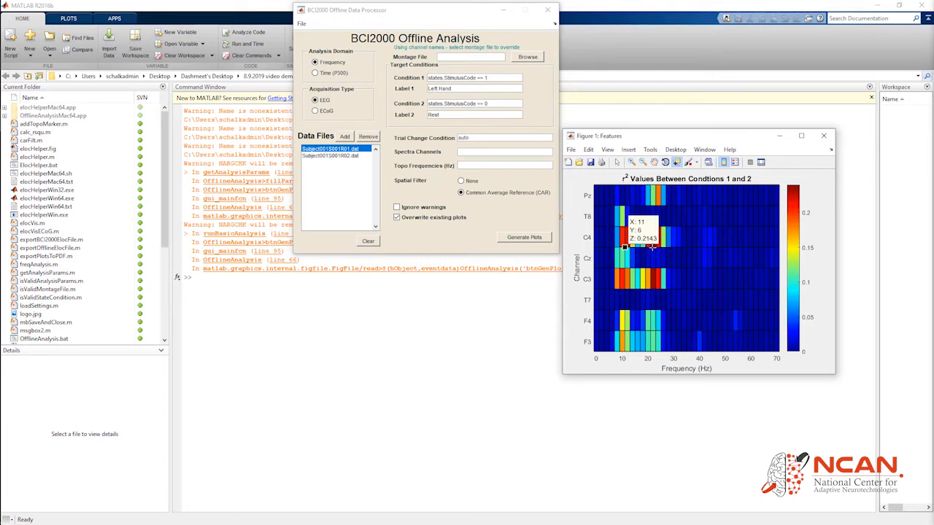
pyautogui.click(649, 246)
pyautogui.click(651, 288)
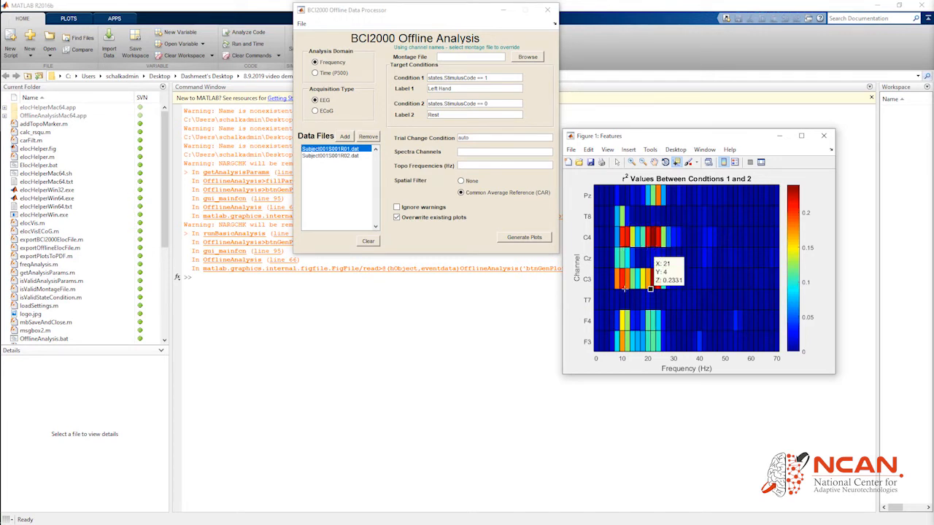
pyautogui.click(620, 287)
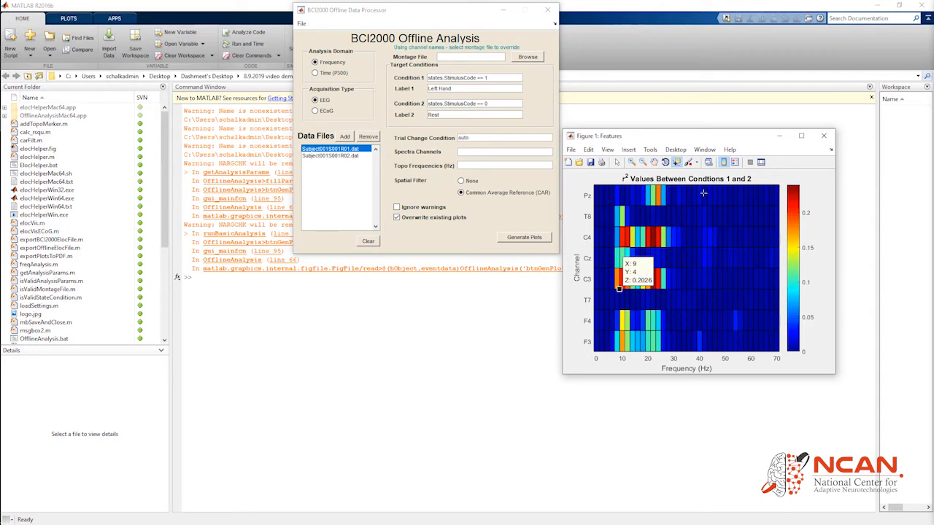
# Set Spectra Channels to C3 C4 and Topo Frequencies to 11 22, then generate plots
pyautogui.click(464, 151)
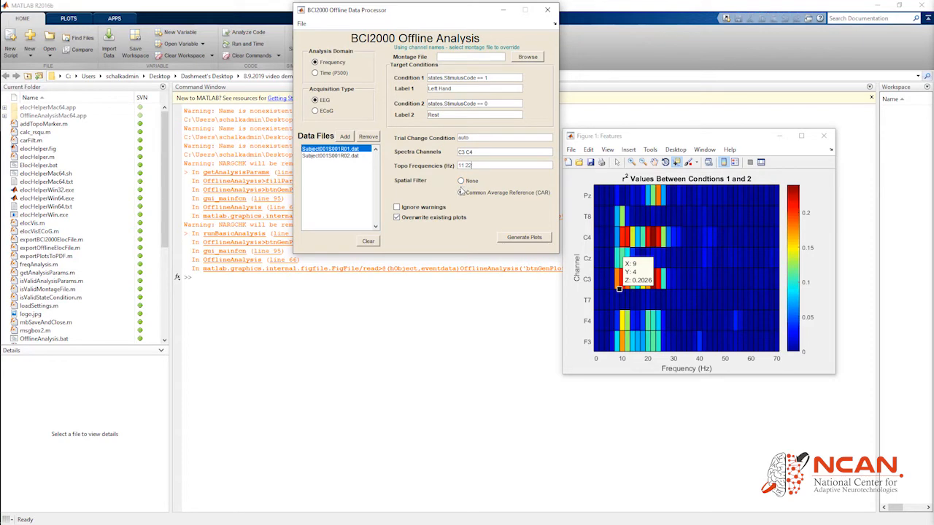
pyautogui.click(523, 240)
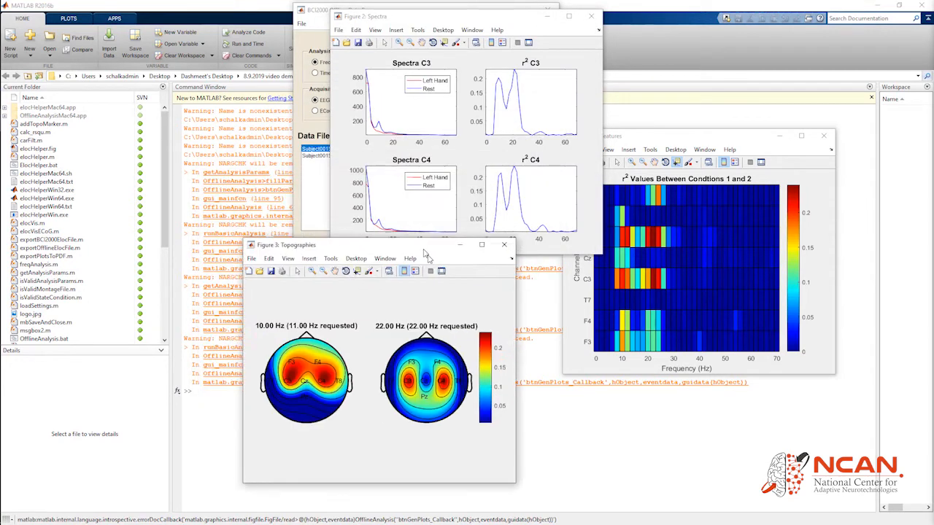
# Set condition 1 to StimulusCode == 2 labelled Right Hand, then generate plots
pyautogui.moveTo(524, 22); pyautogui.dragTo(209, 151)
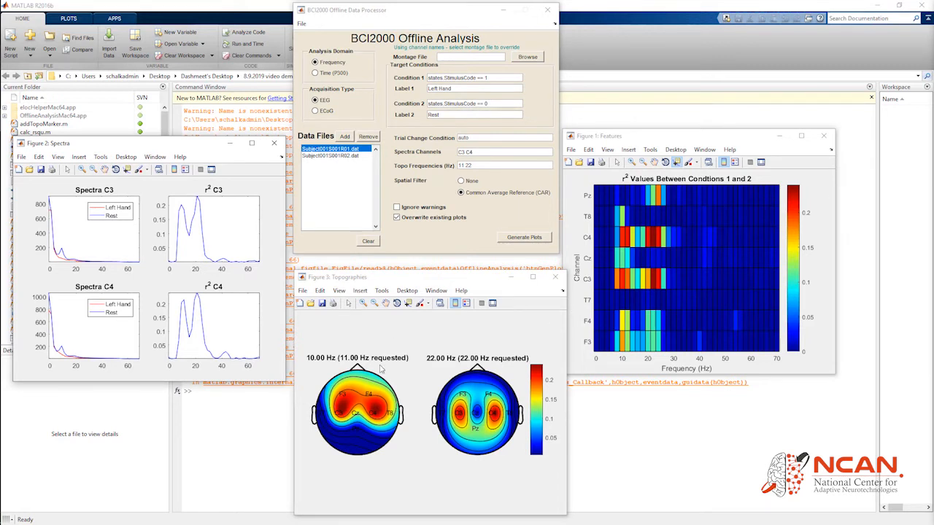
pyautogui.click(368, 404)
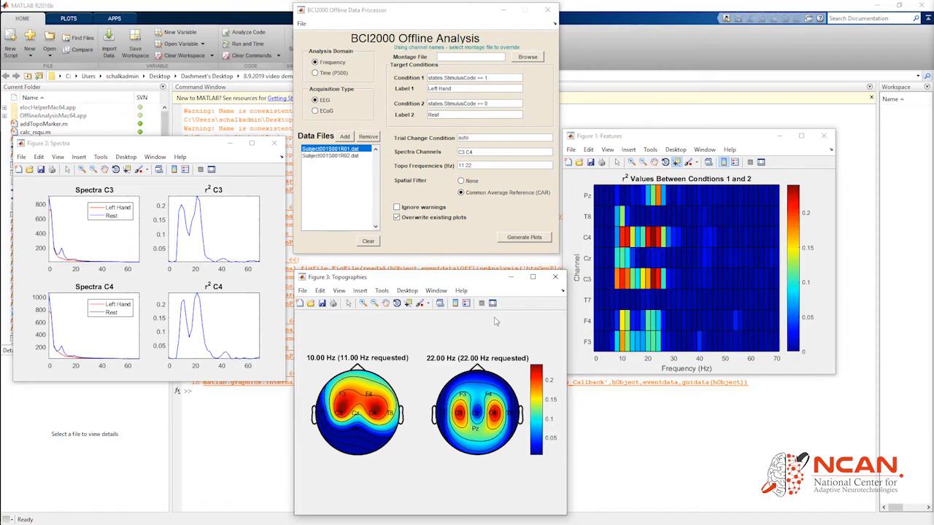
pyautogui.click(493, 78)
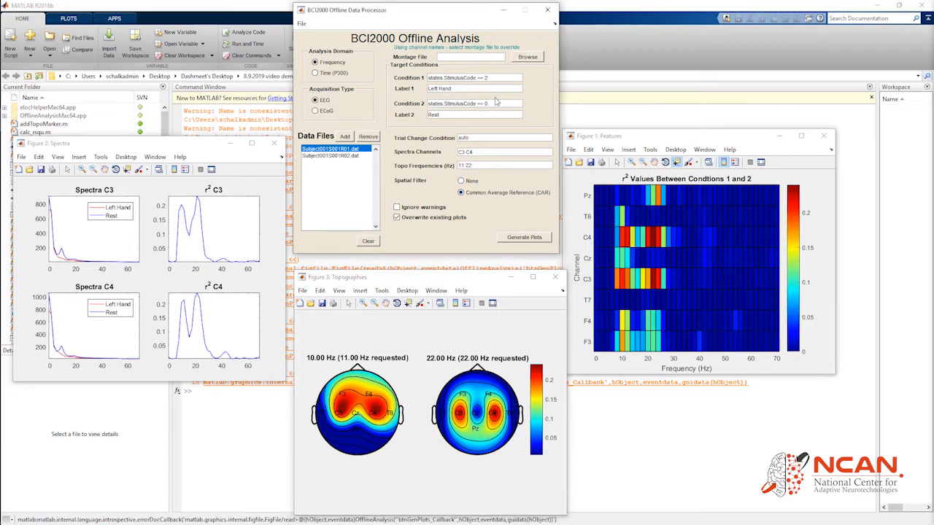
pyautogui.hotkey('ctrl', 'a')
pyautogui.write('R')
pyautogui.click(523, 240)
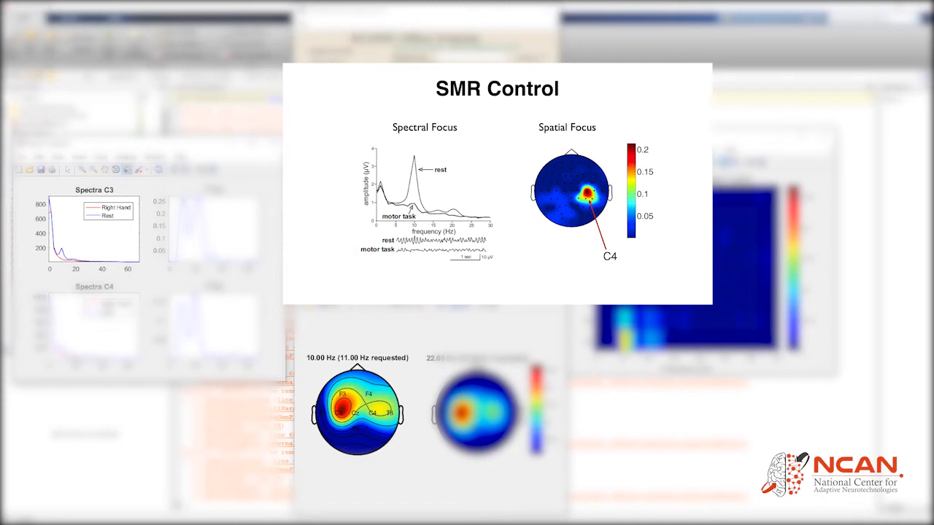
# Inspect the peak of the C3 r² spectrum with the data cursor
pyautogui.click(185, 197)
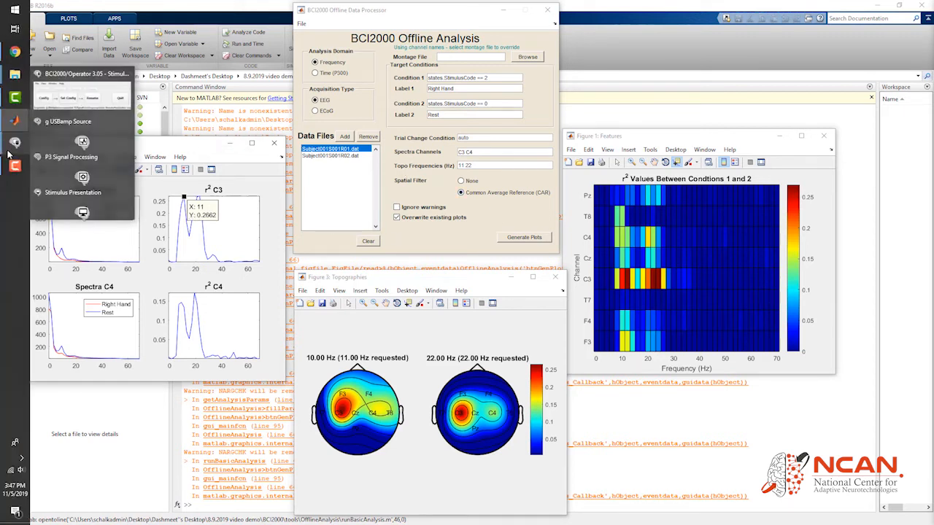
pyautogui.rightClick(15, 144)
pyautogui.click(72, 174)
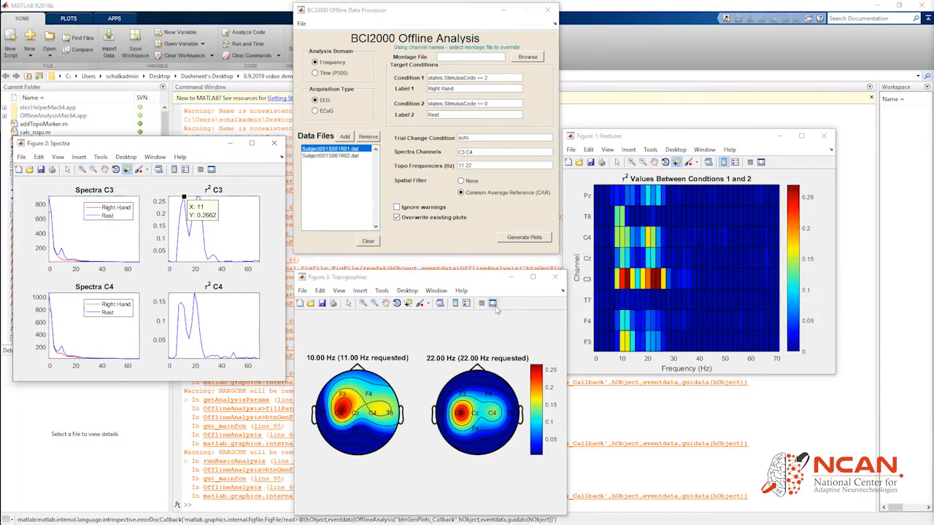
# Open the BCI2000 batch folder and launch CursorTask_gUSBamp.bat
pyautogui.moveTo(1, 149)
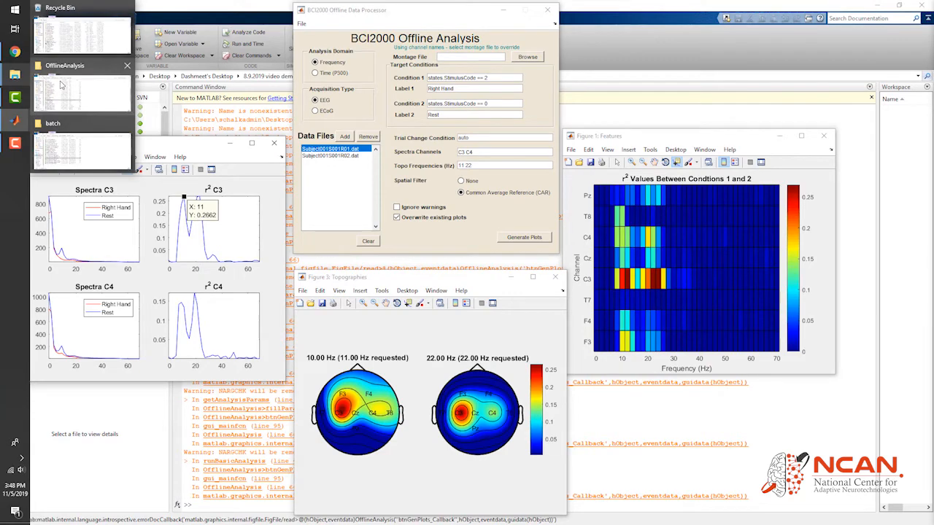
pyautogui.moveTo(62, 85)
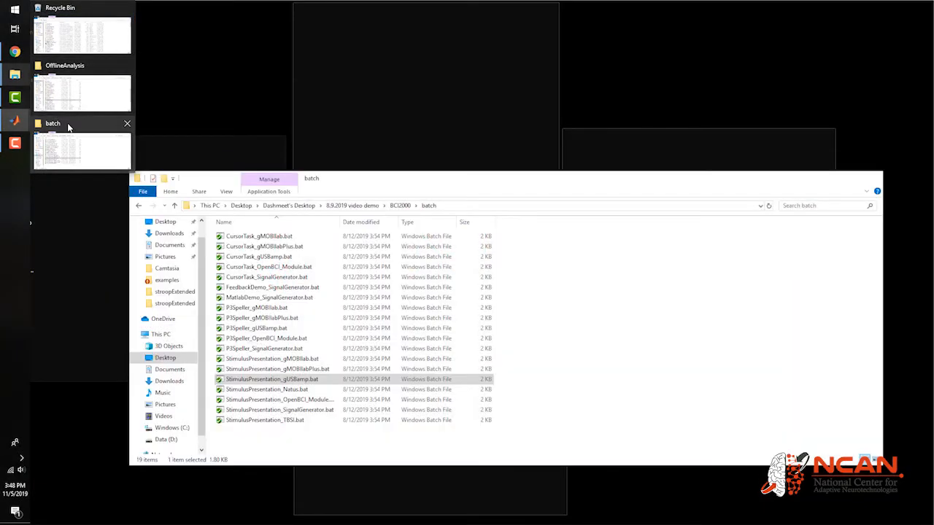
pyautogui.click(68, 125)
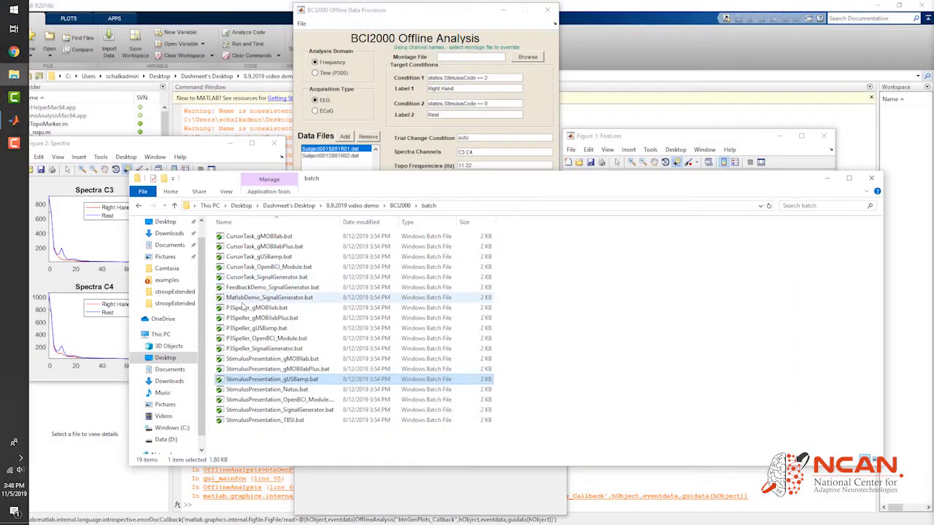
pyautogui.doubleClick(274, 257)
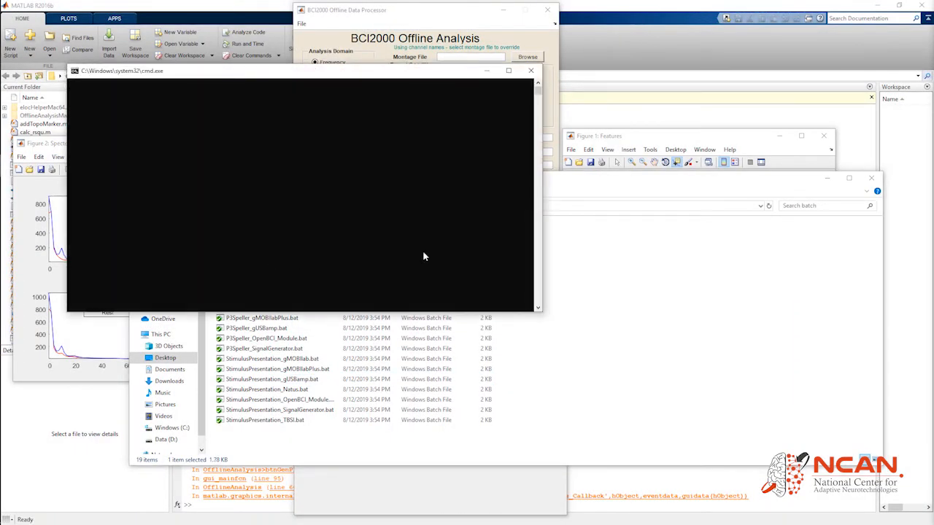
# Open the configuration and load the SMR_screening_left_vs_right.prm parameter file from parms/examples
pyautogui.click(605, 329)
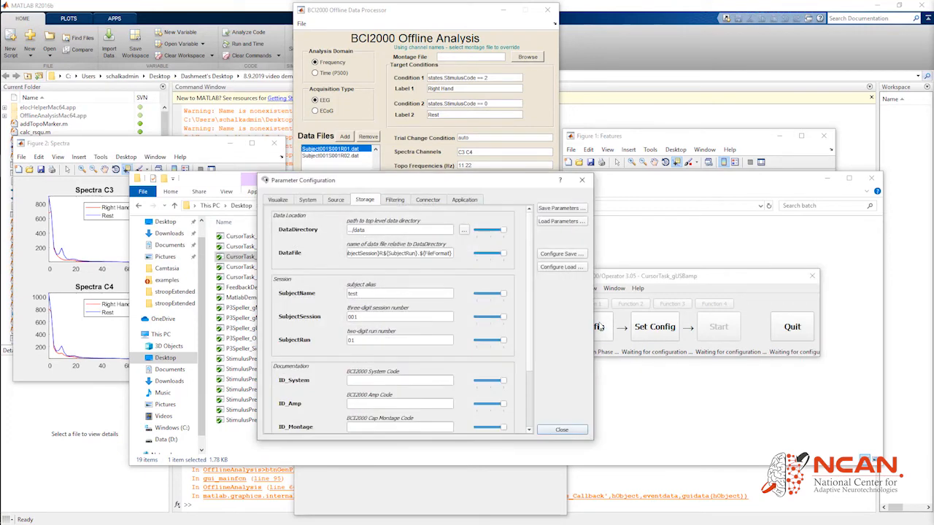
pyautogui.click(548, 221)
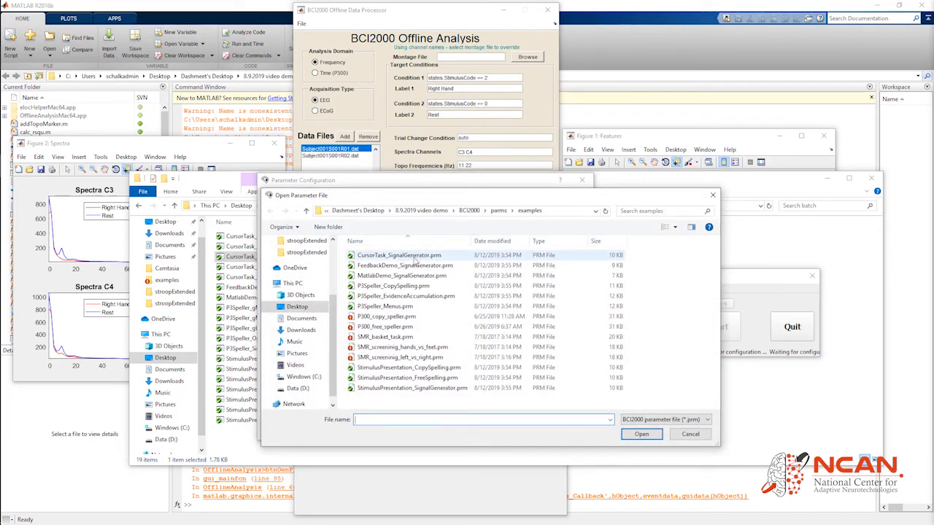
pyautogui.click(469, 211)
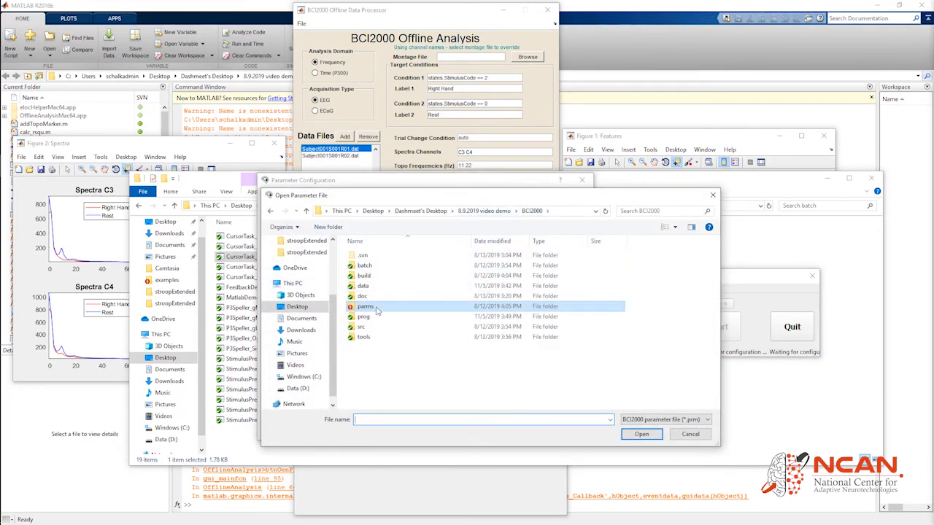
pyautogui.doubleClick(370, 285)
pyautogui.doubleClick(380, 267)
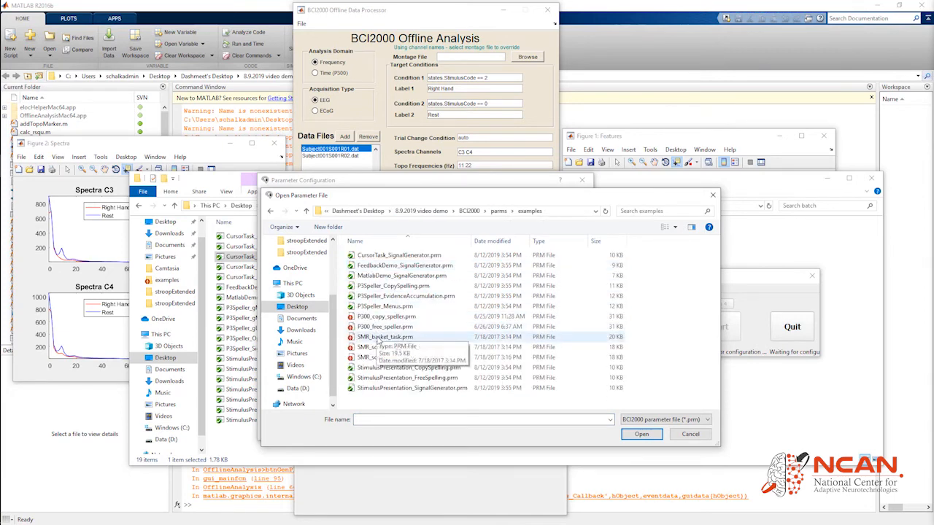
pyautogui.doubleClick(413, 361)
pyautogui.doubleClick(371, 293)
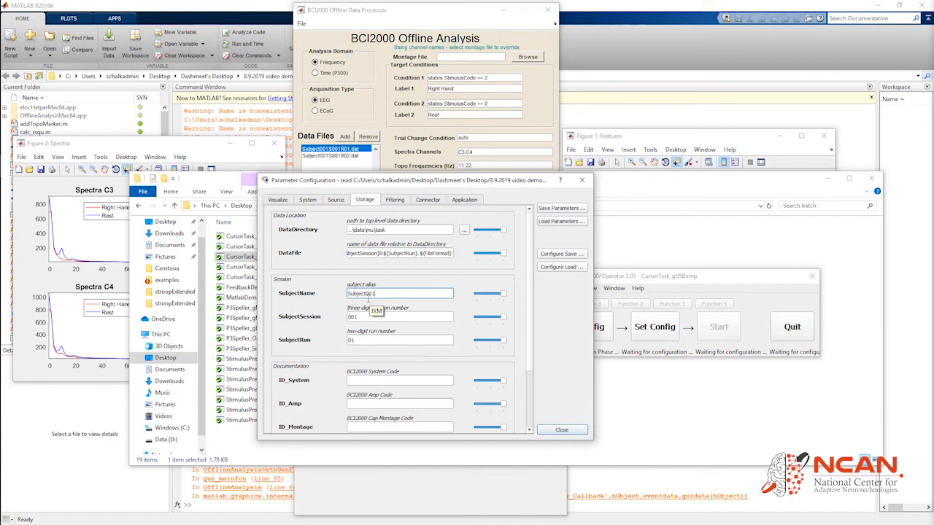
# Review the spatial filter matrix on the Filtering tab, then close the matrix editor
pyautogui.click(395, 200)
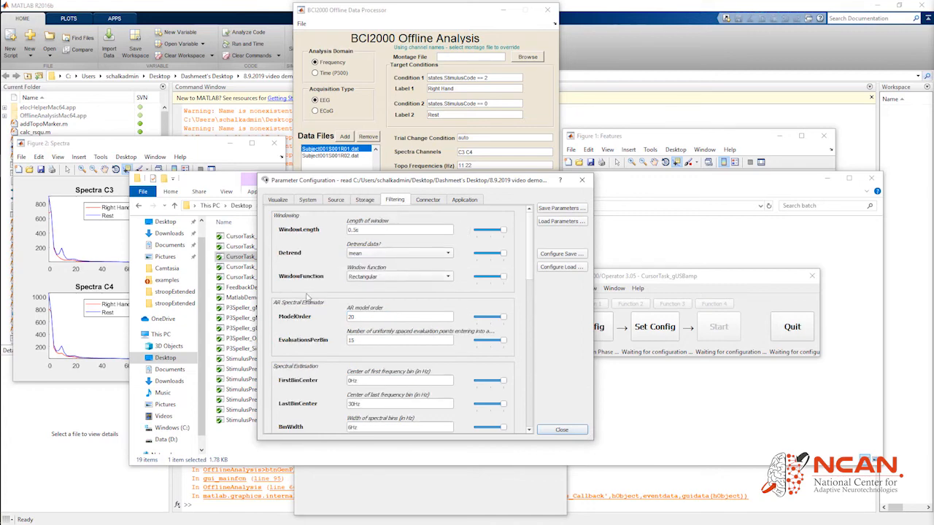
pyautogui.scroll(-5, 307, 295)
pyautogui.scroll(-3, 306, 295)
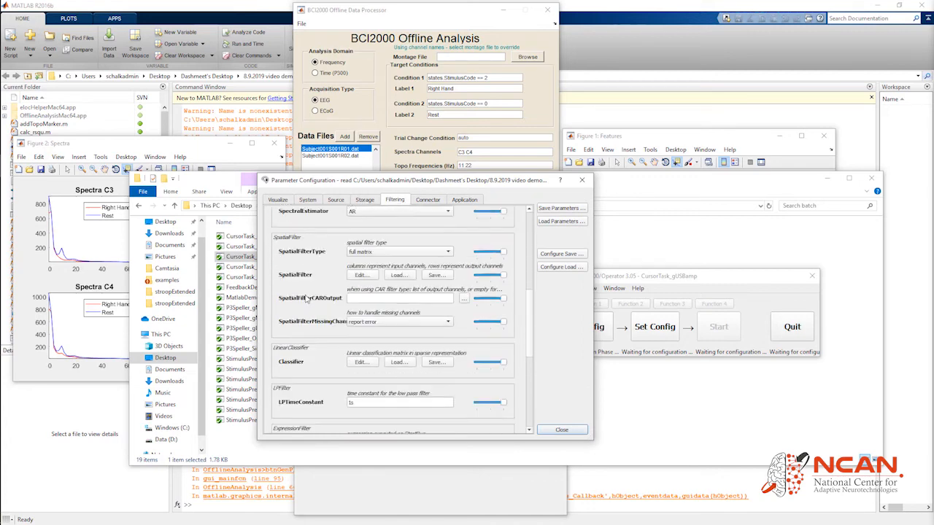
pyautogui.click(358, 277)
pyautogui.click(413, 238)
pyautogui.moveTo(399, 239)
pyautogui.mouseDown()
pyautogui.moveTo(500, 238)
pyautogui.moveTo(396, 239)
pyautogui.mouseUp()
pyautogui.doubleClick(381, 239)
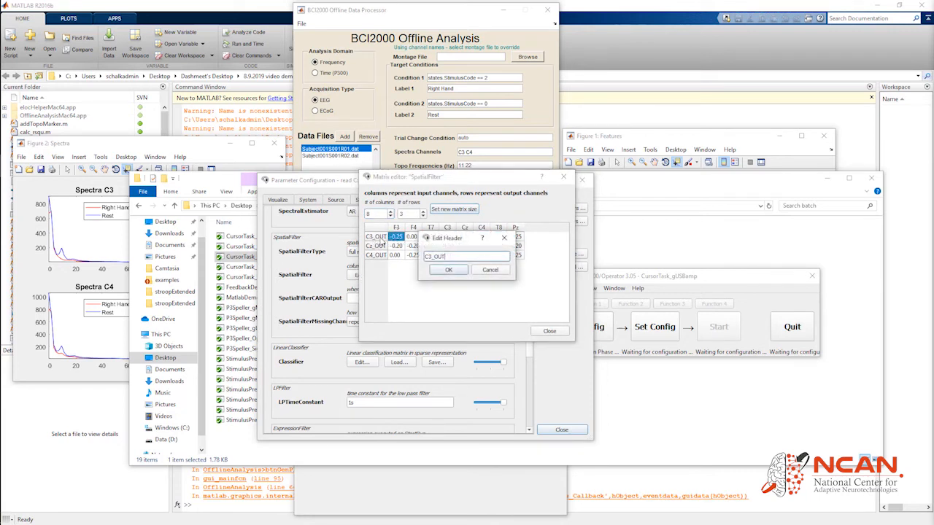
pyautogui.click(503, 238)
pyautogui.click(109, 152)
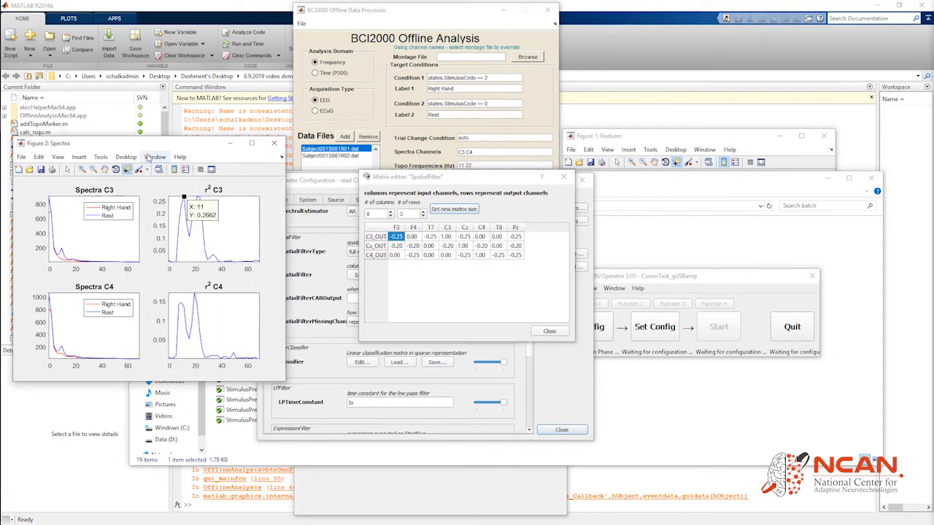
pyautogui.click(549, 331)
# Edit the classifier matrix's input element frequency bin, entering 1, and close the matrix editor
pyautogui.moveTo(401, 183); pyautogui.dragTo(446, 168)
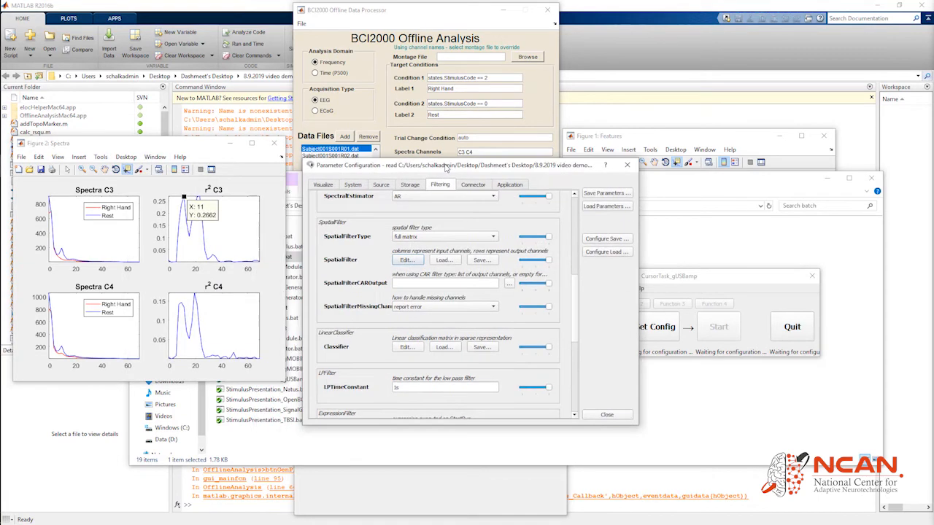
pyautogui.scroll(-1, 379, 350)
pyautogui.click(406, 317)
pyautogui.doubleClick(386, 237)
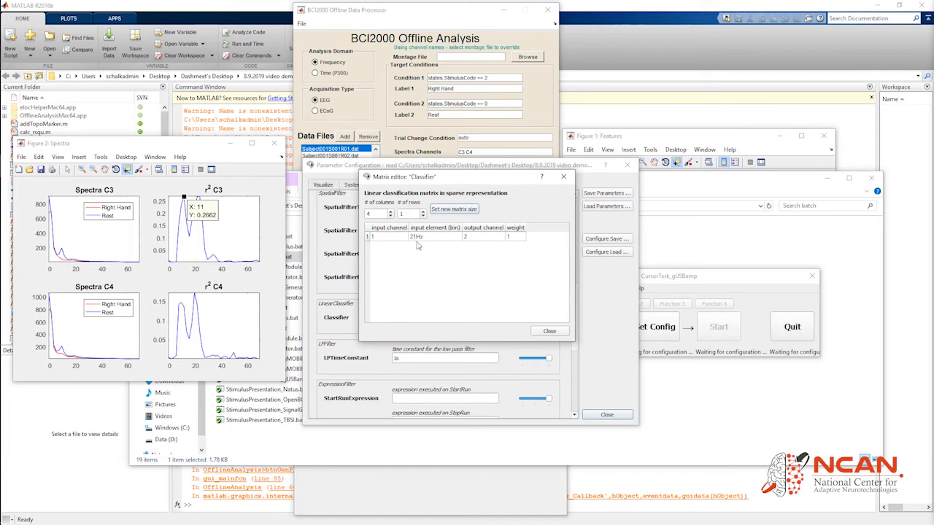
pyautogui.click(415, 239)
pyautogui.doubleClick(412, 240)
pyautogui.write('1')
pyautogui.click(552, 332)
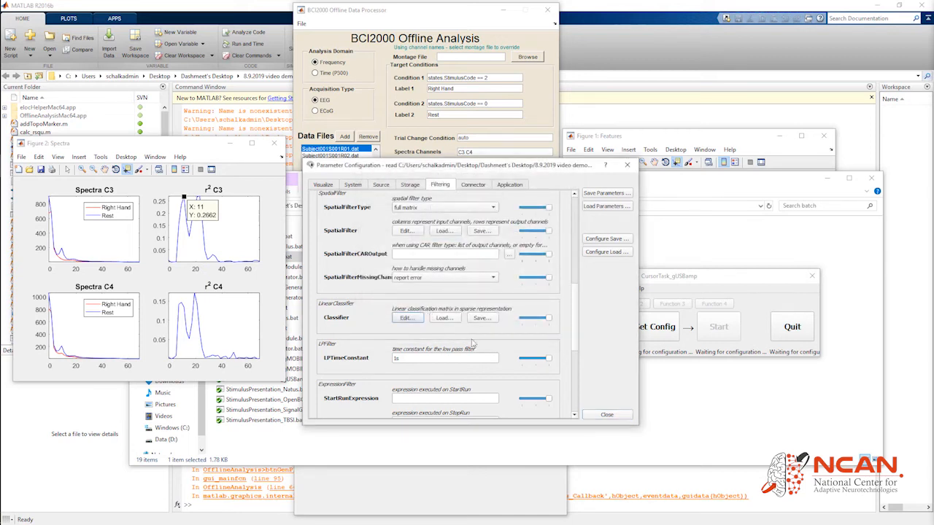
# Close the parameter configuration and apply it with Set Config
pyautogui.click(620, 415)
pyautogui.click(651, 324)
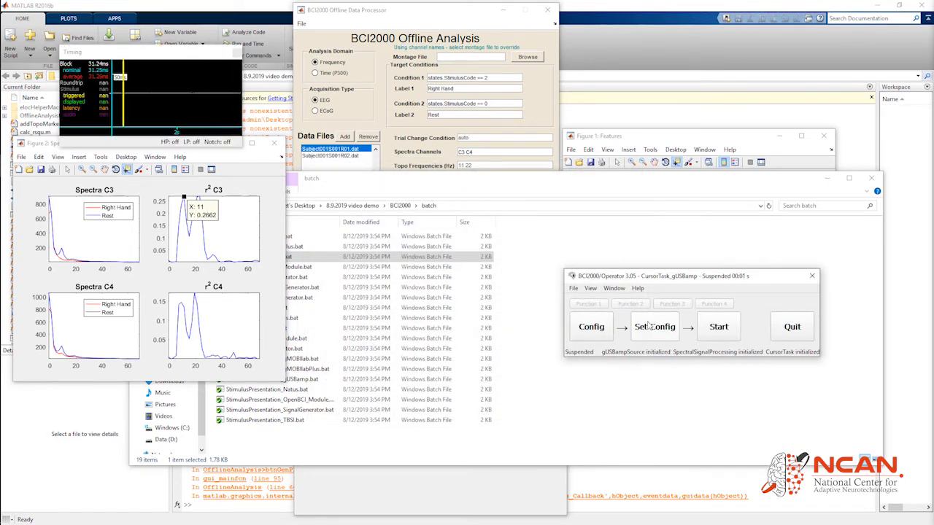